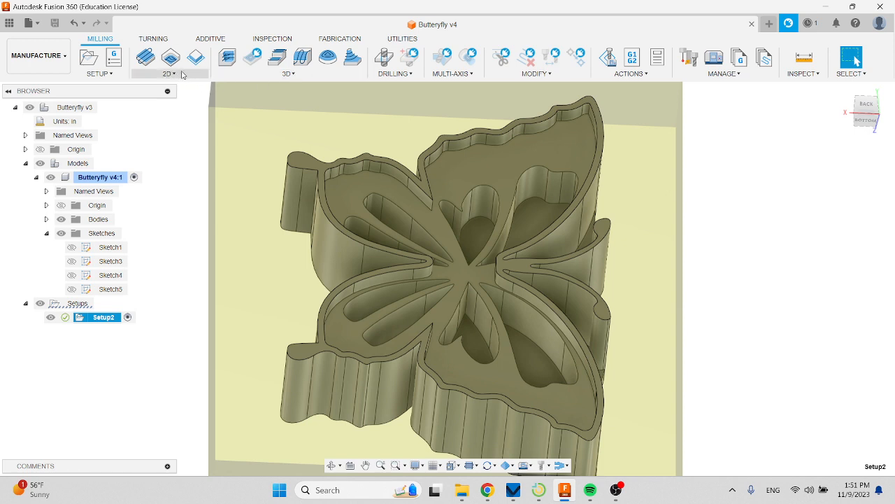
# Start a 3D Adaptive Clearing operation with tool 3, the 1/4" Flat End Mill, from the Version 2 - 22_23 HaasVF2 library.
pyautogui.click(277, 74)
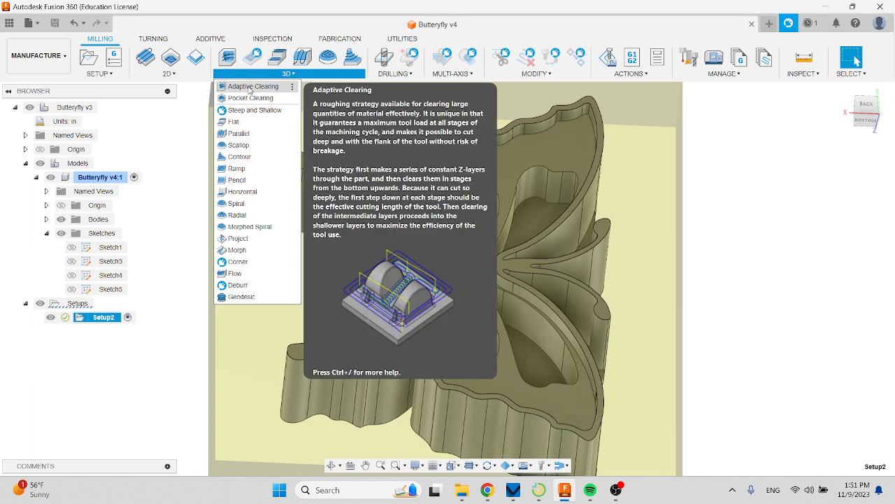
pyautogui.click(251, 86)
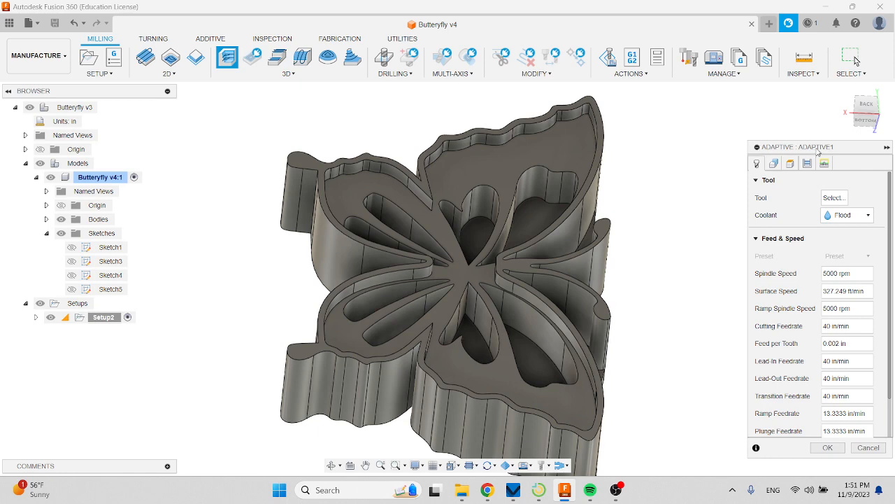
pyautogui.moveTo(817, 149); pyautogui.dragTo(646, 109)
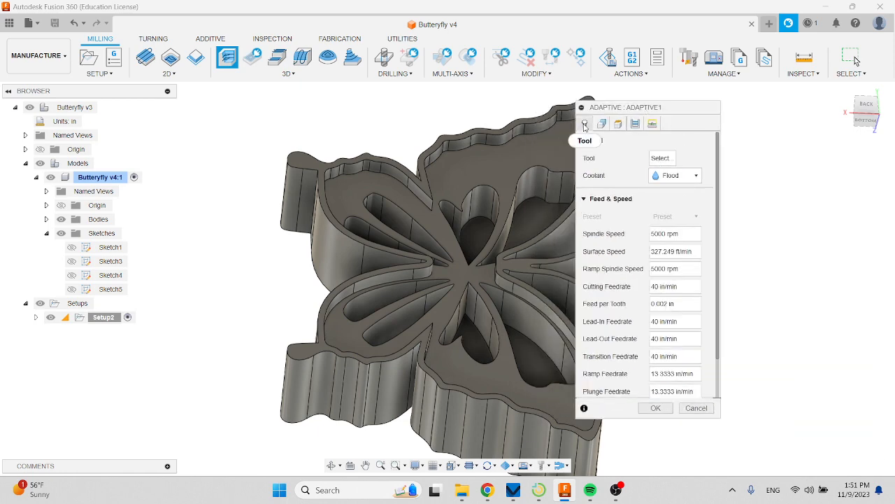
pyautogui.click(662, 158)
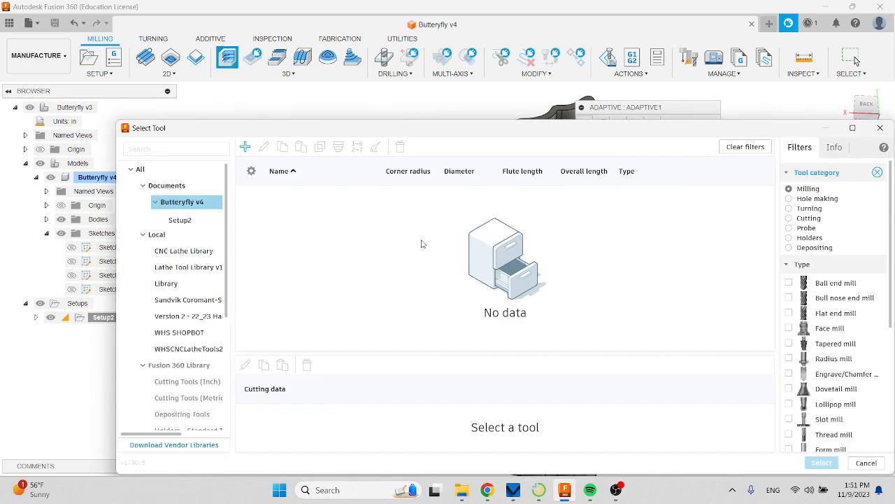
pyautogui.click(192, 316)
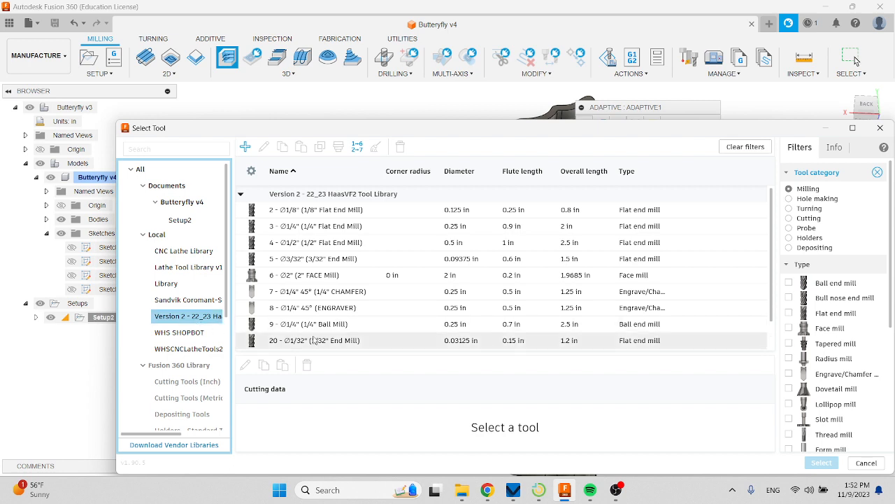
pyautogui.click(324, 231)
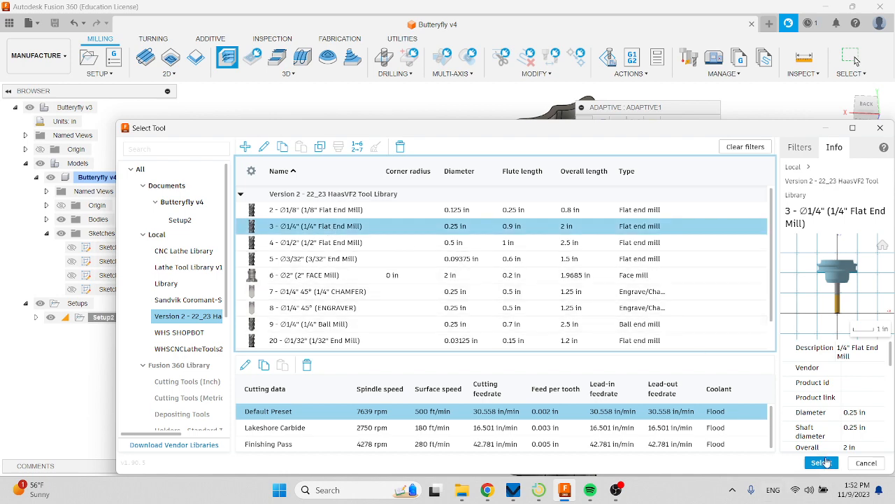
pyautogui.click(822, 462)
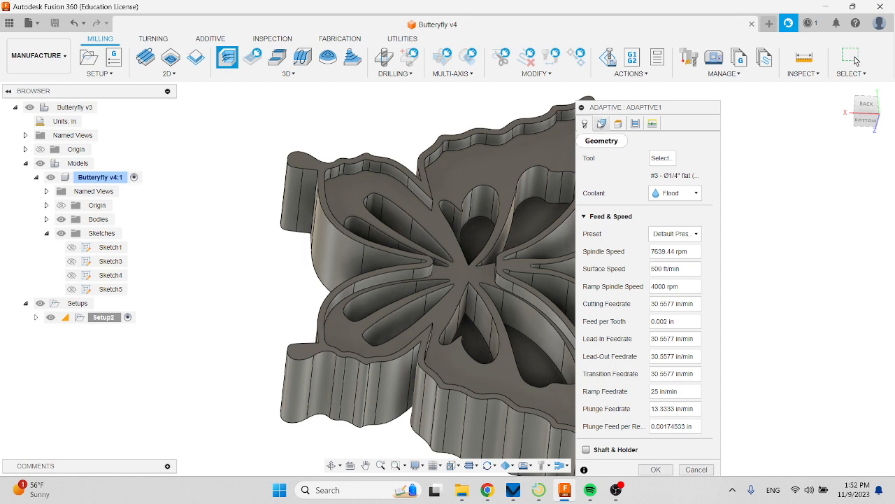
# Set the machining boundary to Selection and pick the closed outer edge around the butterfly's base.
pyautogui.click(602, 125)
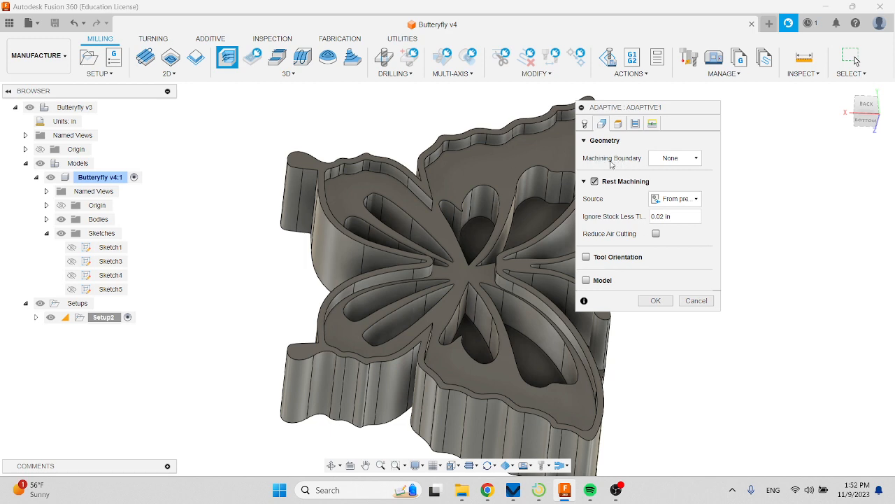
pyautogui.moveTo(670, 163)
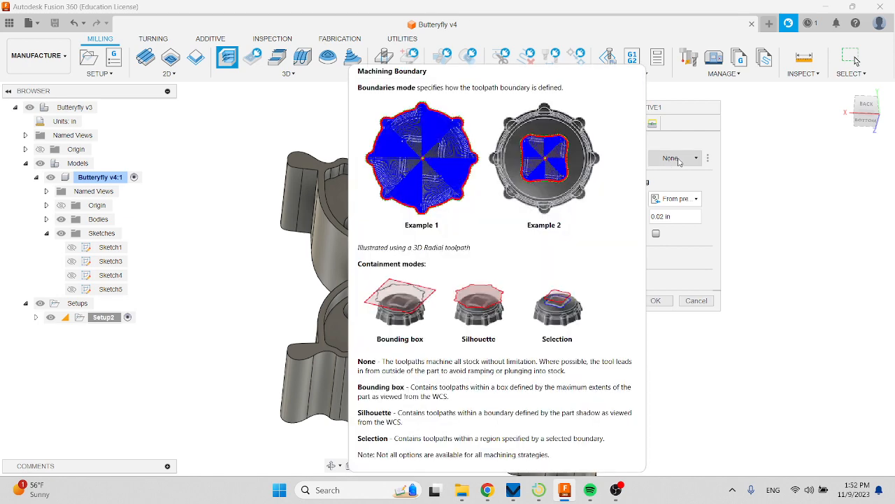
pyautogui.click(679, 162)
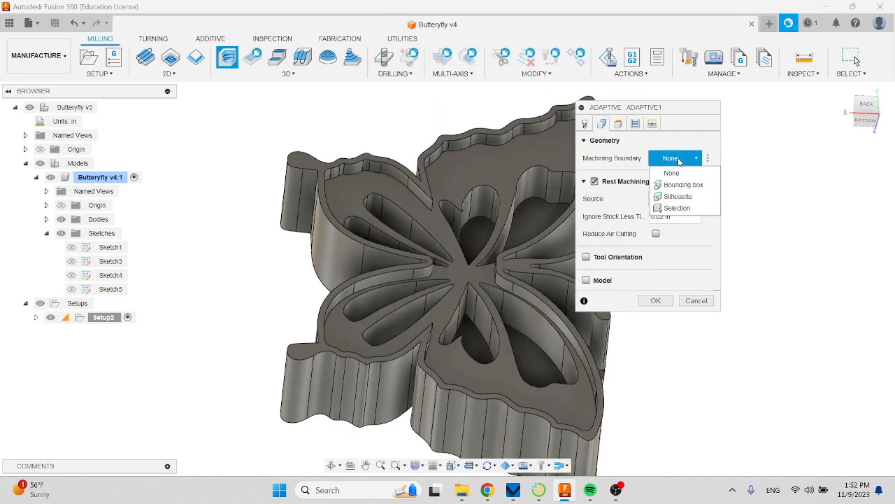
pyautogui.click(678, 207)
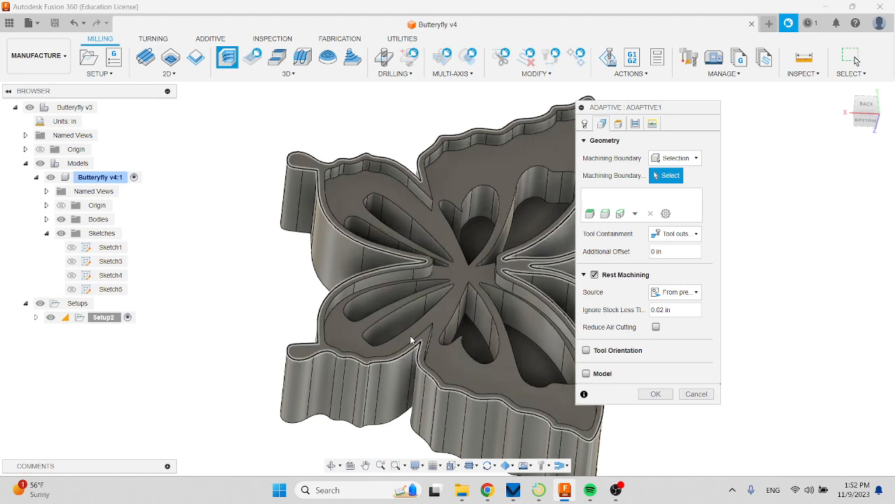
pyautogui.moveTo(266, 262); pyautogui.dragTo(194, 242, button='middle')
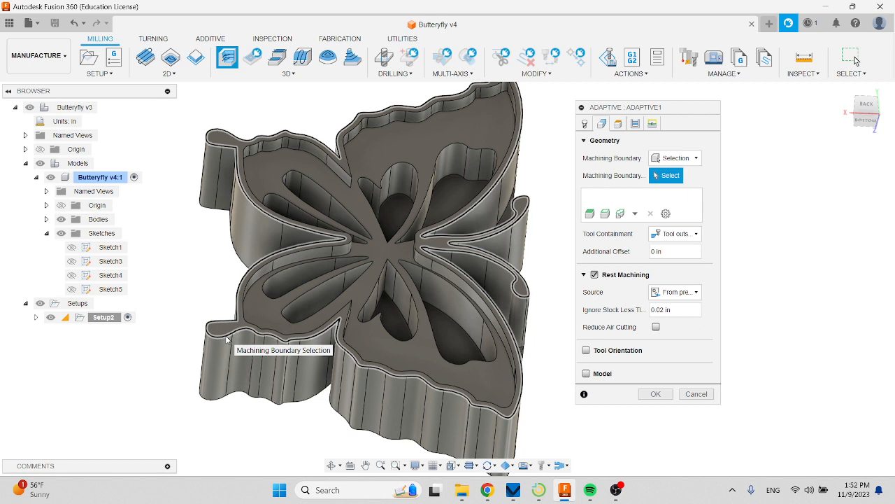
pyautogui.click(233, 397)
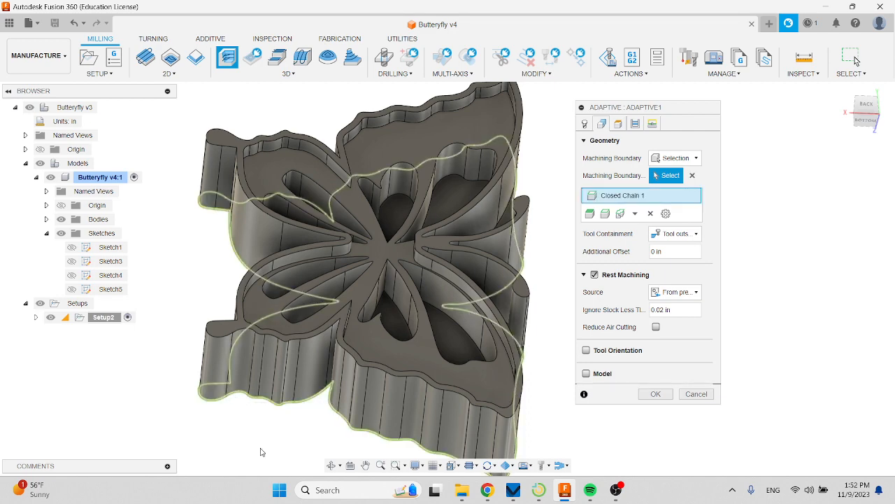
pyautogui.click(867, 105)
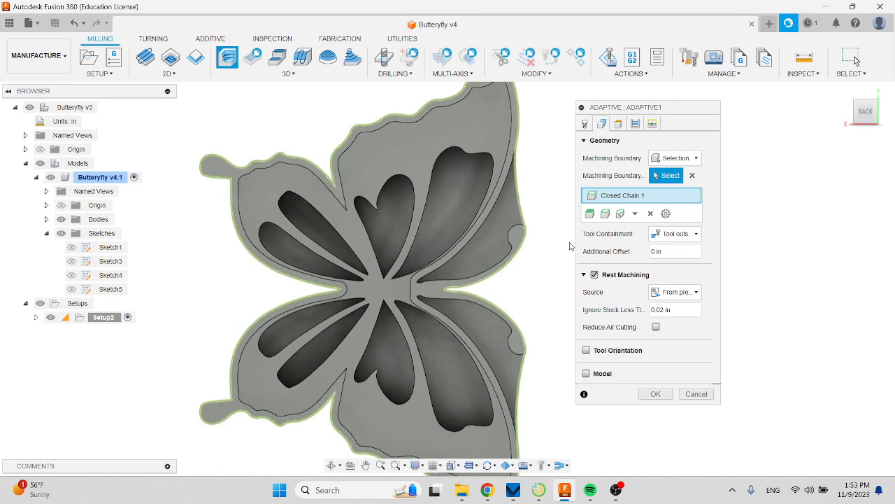
pyautogui.scroll(-3, 547, 346)
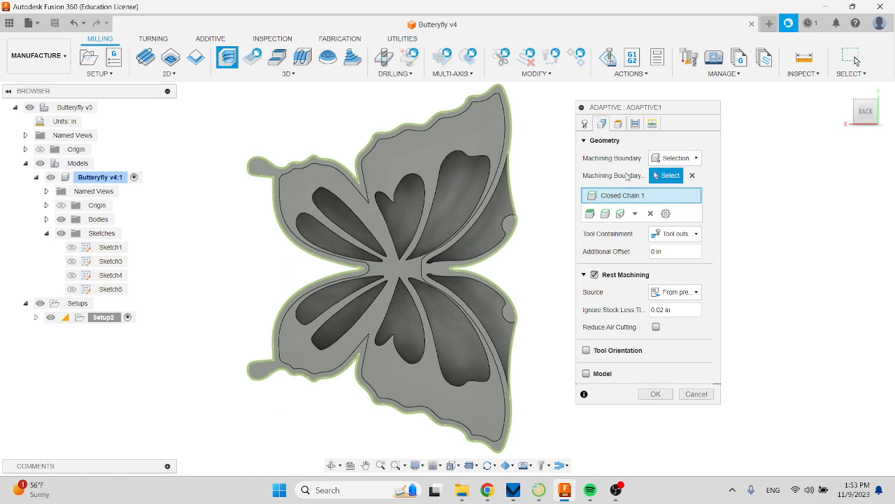
# Set the maximum roughing stepdown to .25 in and turn off Stock to Leave.
pyautogui.click(619, 125)
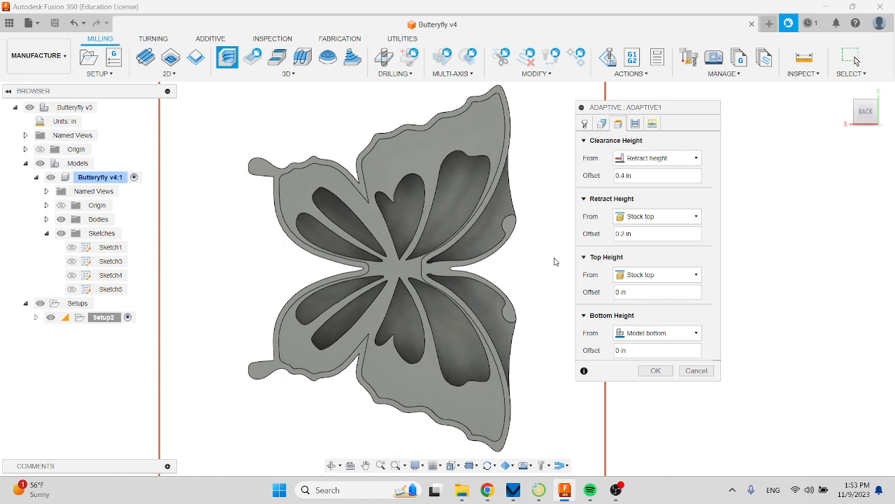
pyautogui.click(635, 124)
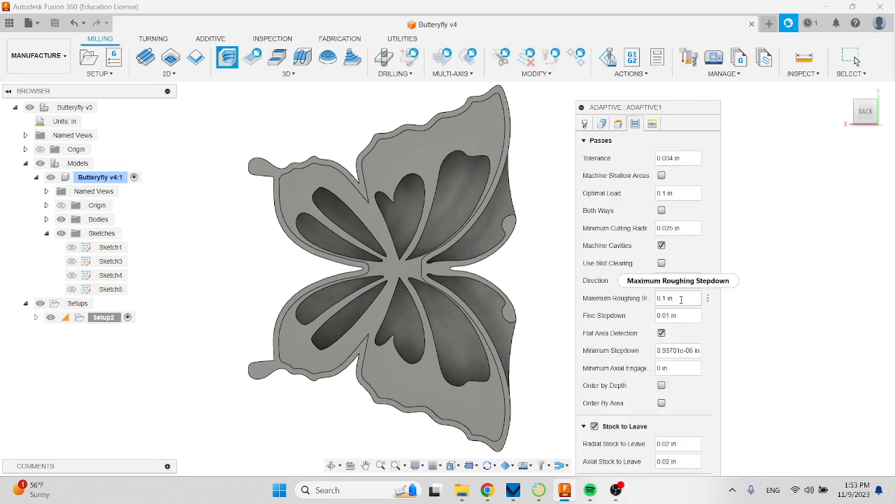
pyautogui.moveTo(675, 299); pyautogui.dragTo(656, 299)
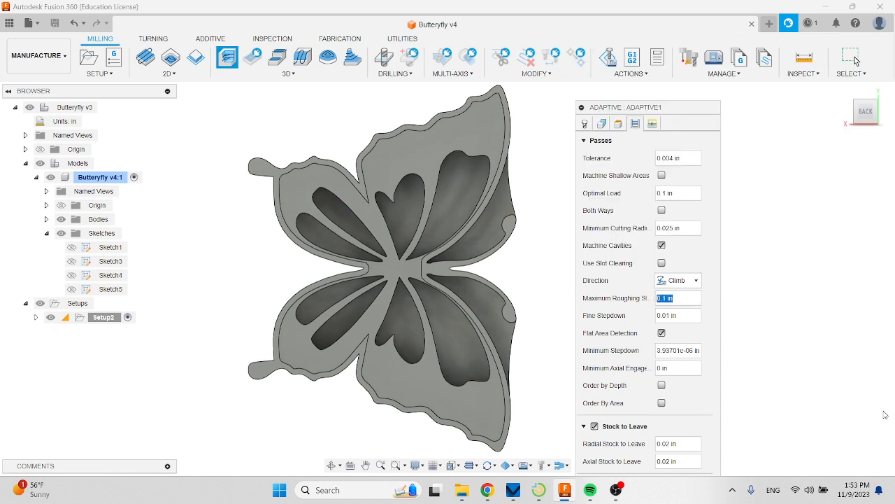
pyautogui.write('2')
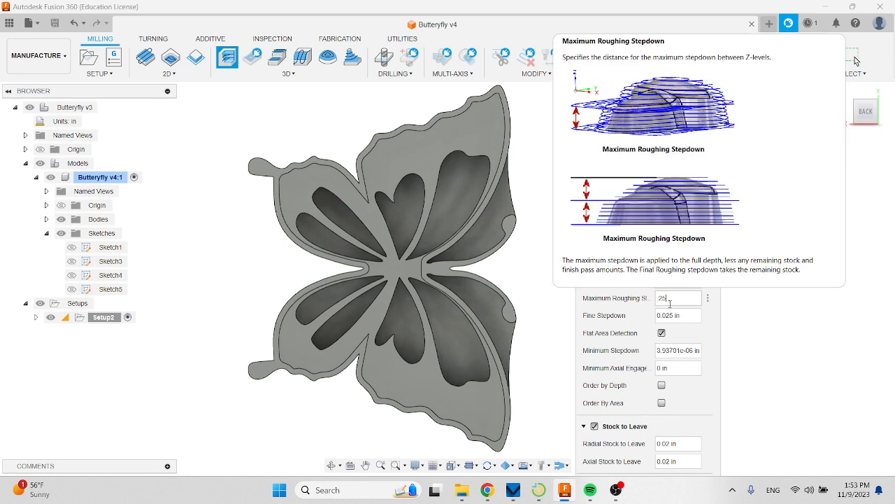
pyautogui.click(596, 426)
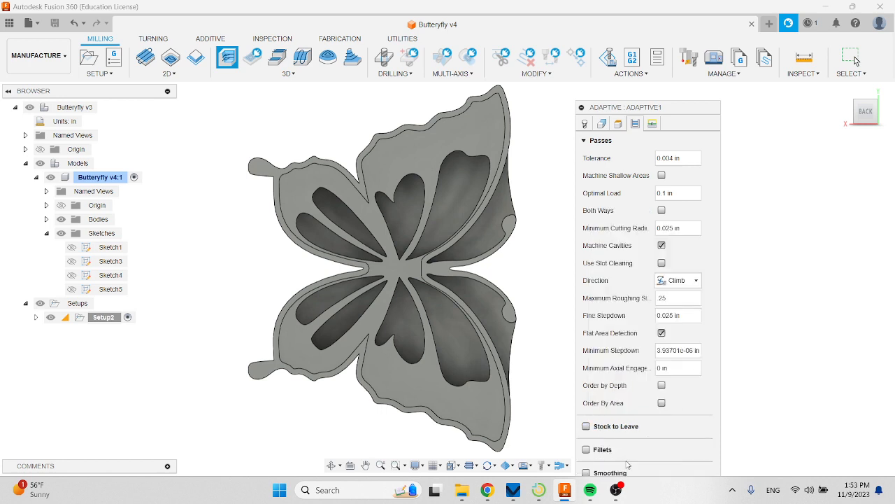
# Set the ramping angle to 6 degrees and the helical ramp diameter to .15 in, and generate the adaptive toolpath.
pyautogui.click(652, 124)
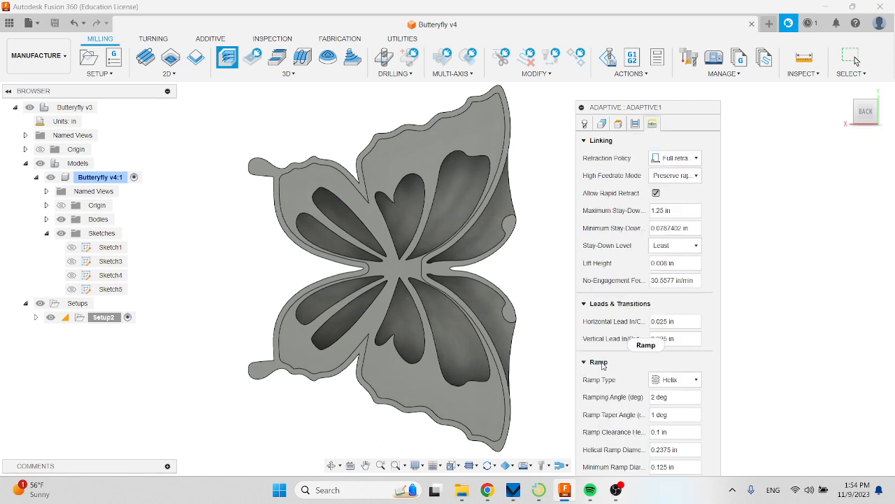
pyautogui.moveTo(586, 367)
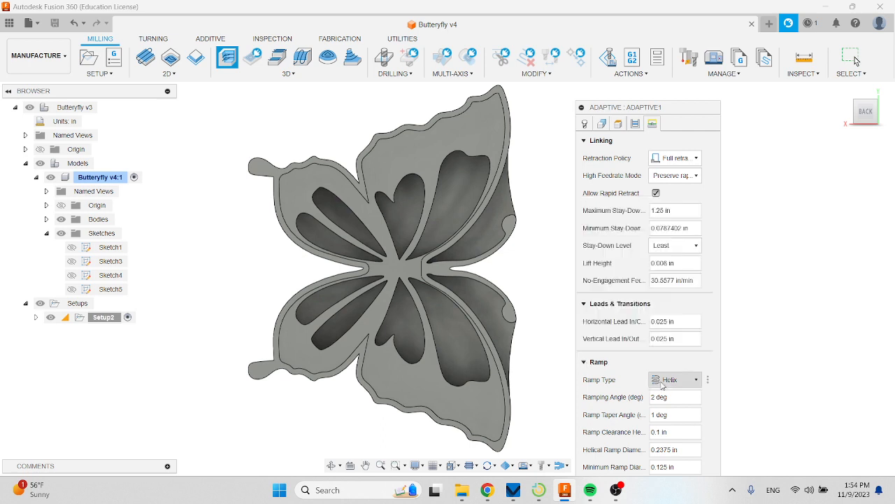
pyautogui.moveTo(677, 382)
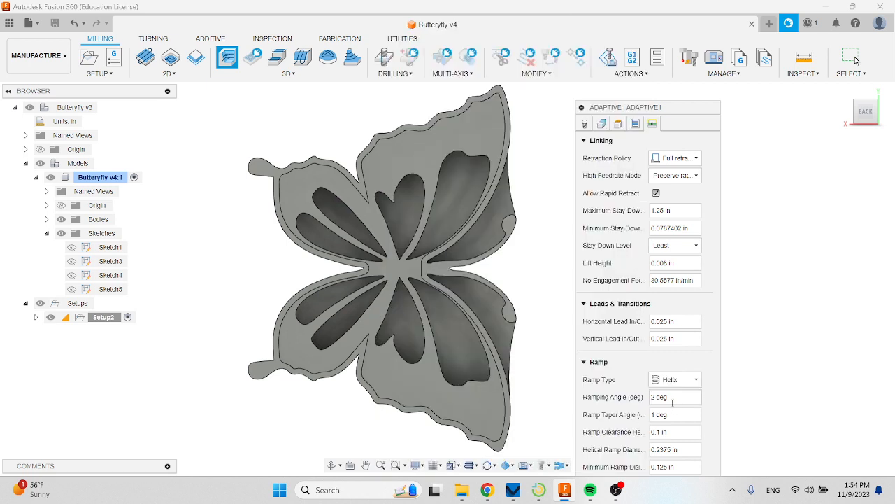
pyautogui.moveTo(673, 398); pyautogui.dragTo(626, 394)
pyautogui.write('6')
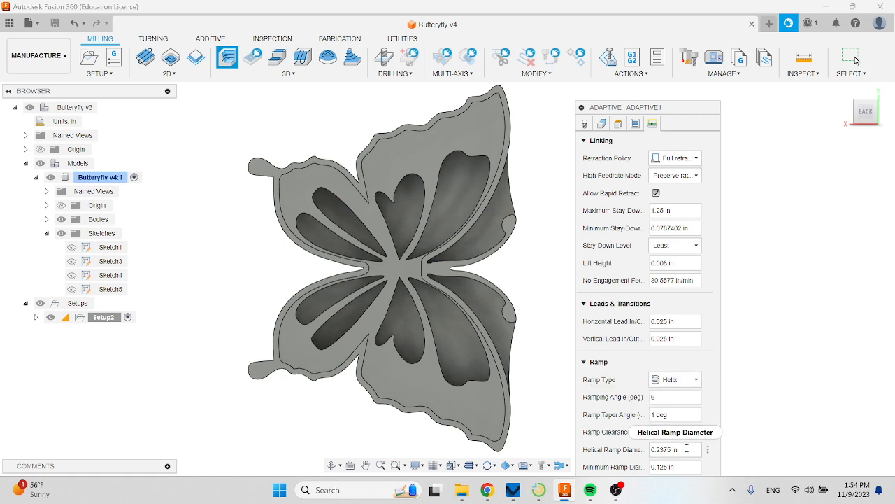
pyautogui.moveTo(687, 447); pyautogui.dragTo(633, 450)
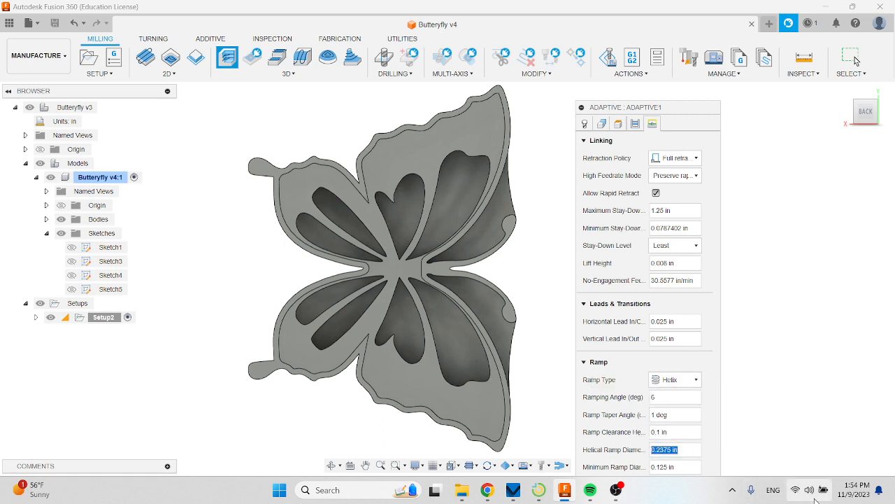
pyautogui.write('15')
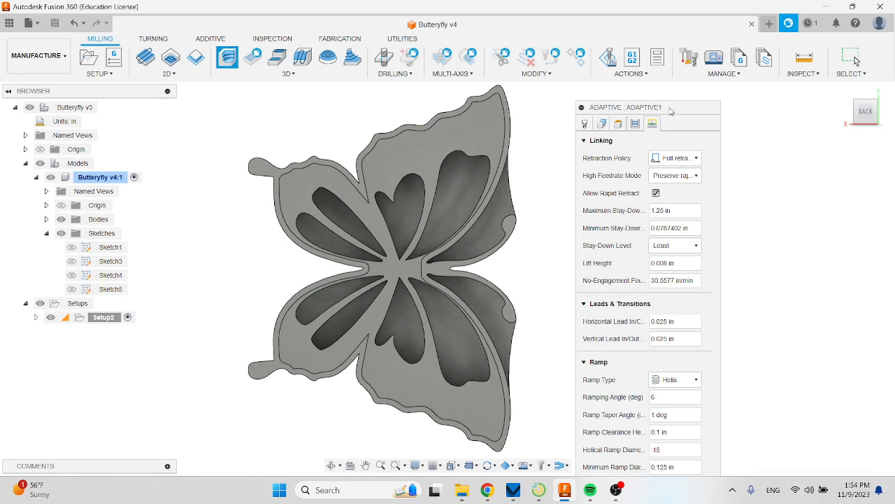
pyautogui.moveTo(675, 109); pyautogui.dragTo(653, 35)
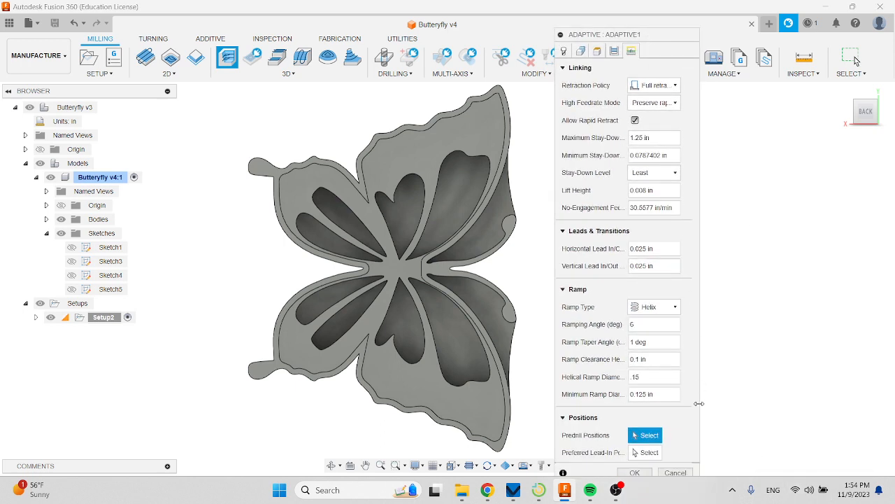
pyautogui.click(641, 473)
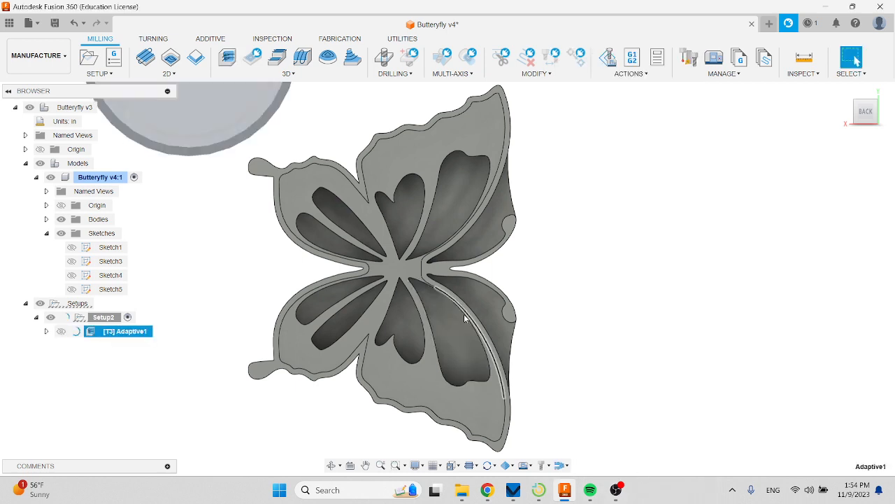
# Examine the generated adaptive toolpath and its helical ramp entries around the large lower wing pocket.
pyautogui.scroll(5, 461, 368)
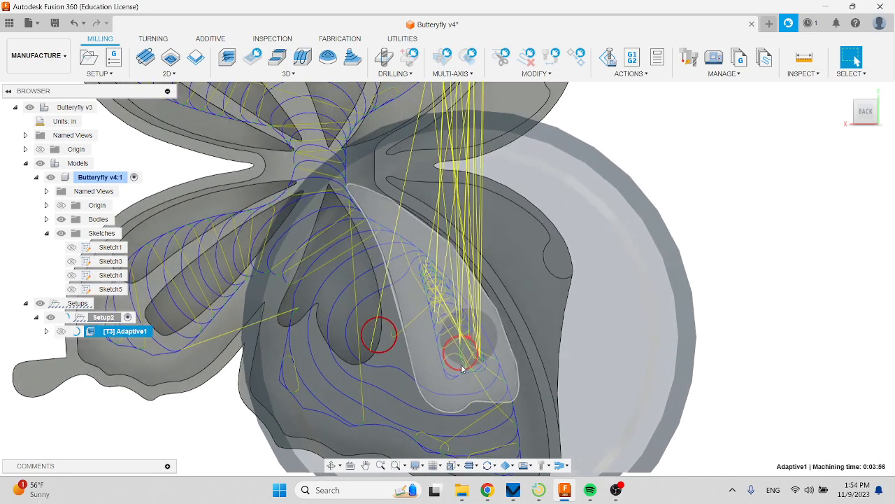
pyautogui.scroll(5, 462, 368)
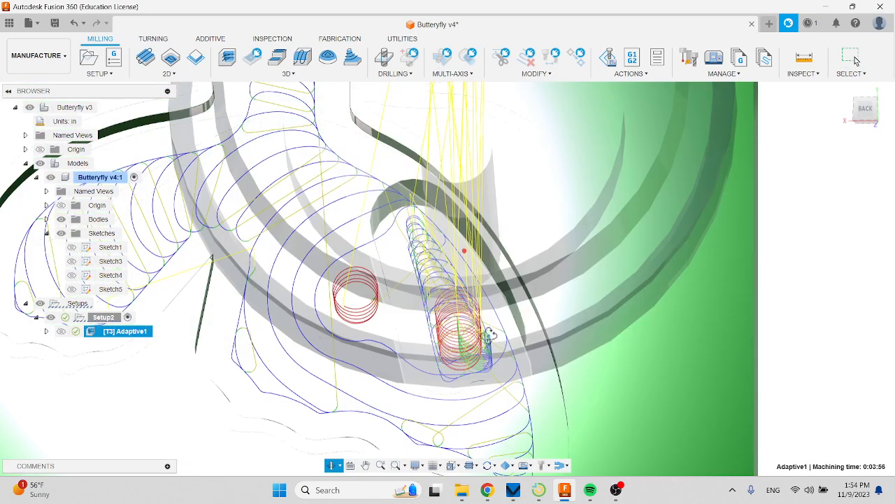
pyautogui.click(855, 61)
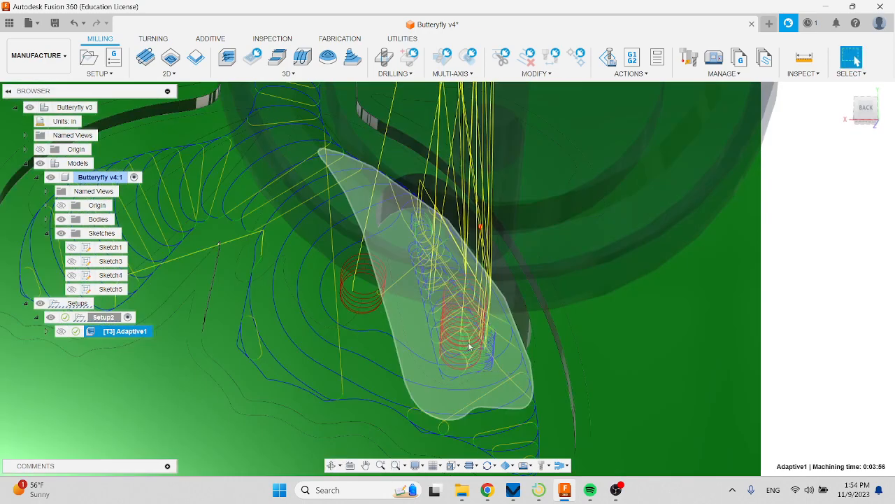
pyautogui.scroll(-5, 469, 346)
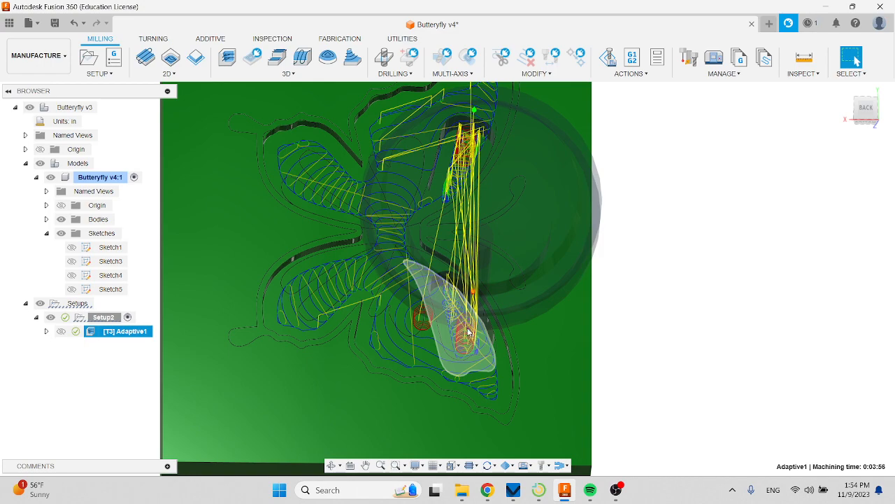
pyautogui.scroll(5, 474, 332)
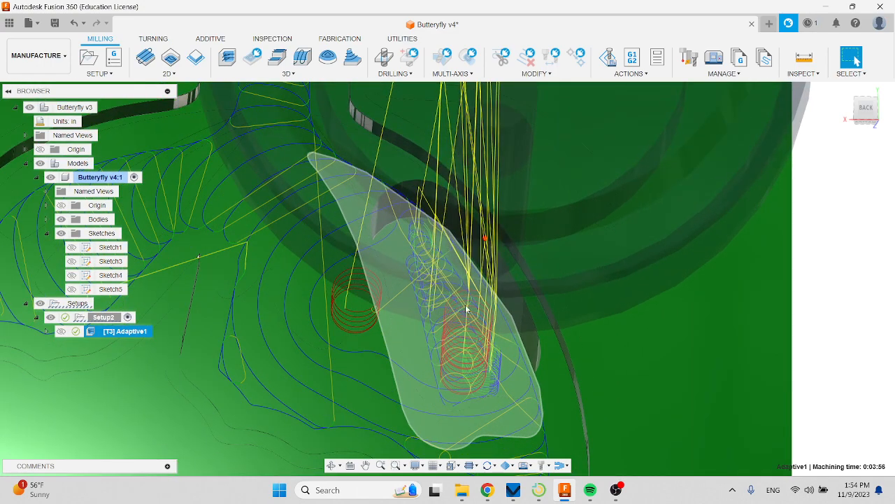
pyautogui.scroll(-3, 480, 336)
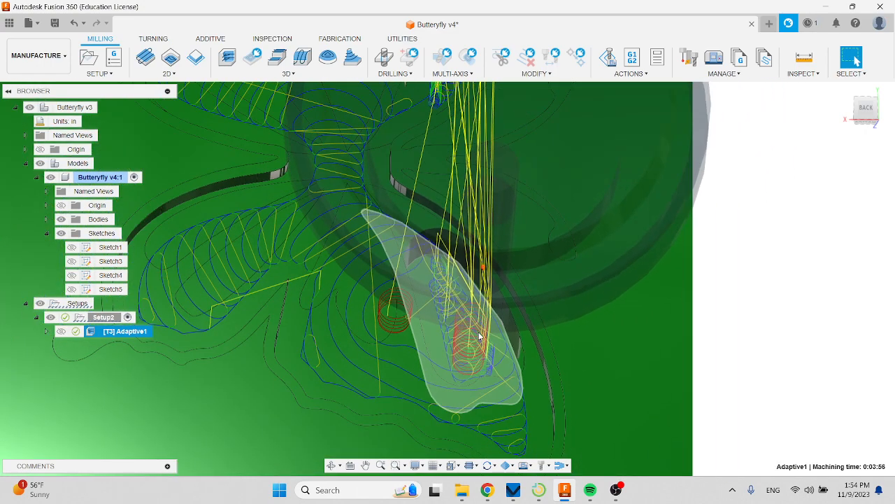
pyautogui.scroll(-3, 480, 336)
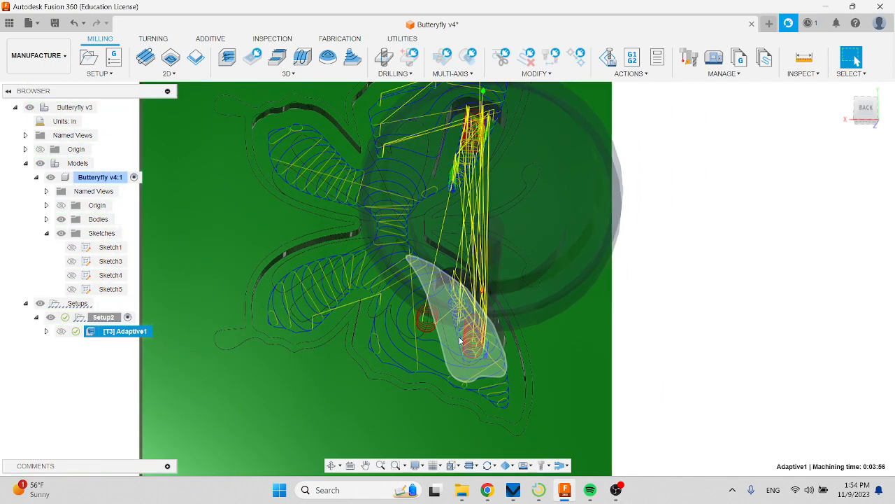
# Start a second 3D Adaptive Clearing operation with tool 2, the 1/8" flat end mill from the Version 2 - 22_23 HaasVF2 Tool Library.
pyautogui.keyDown('shift'); pyautogui.moveTo(464, 356); pyautogui.dragTo(470, 321, button='middle'); pyautogui.keyUp('shift')
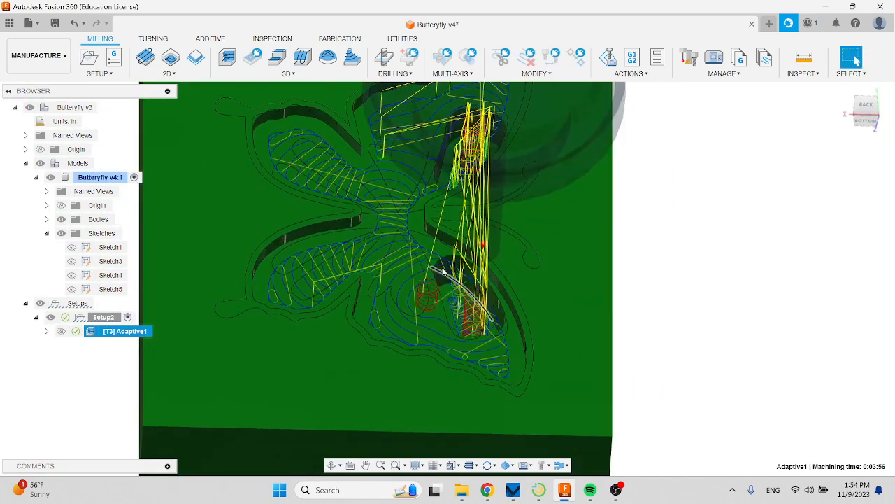
pyautogui.click(656, 303)
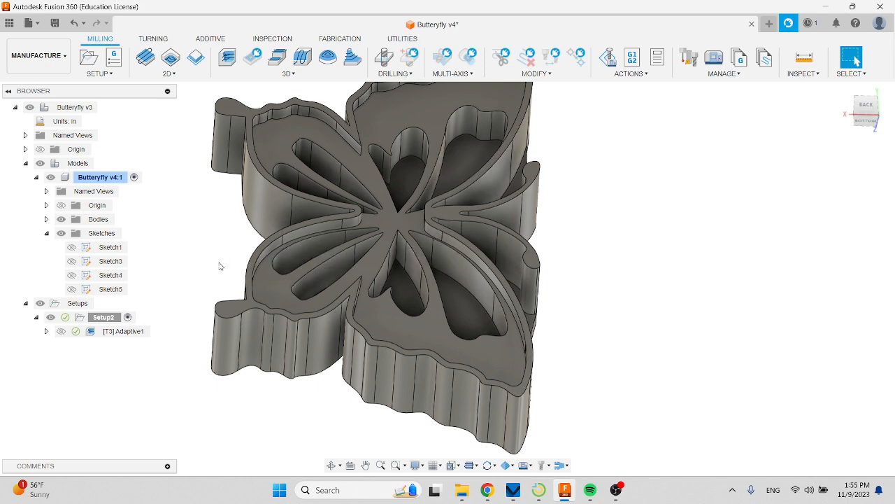
pyautogui.click(121, 332)
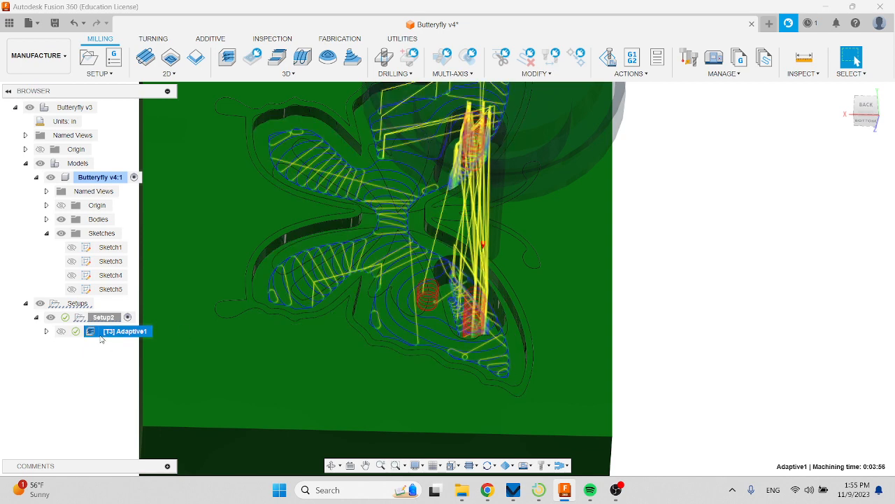
pyautogui.click(301, 75)
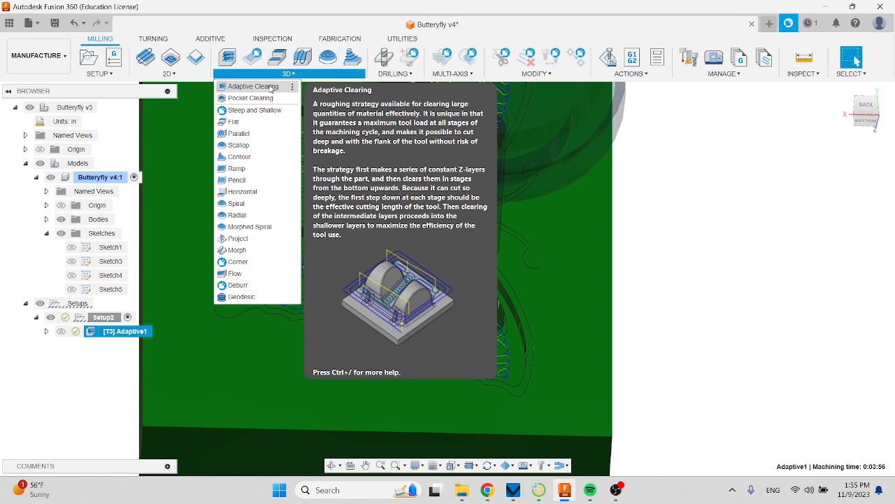
pyautogui.click(253, 86)
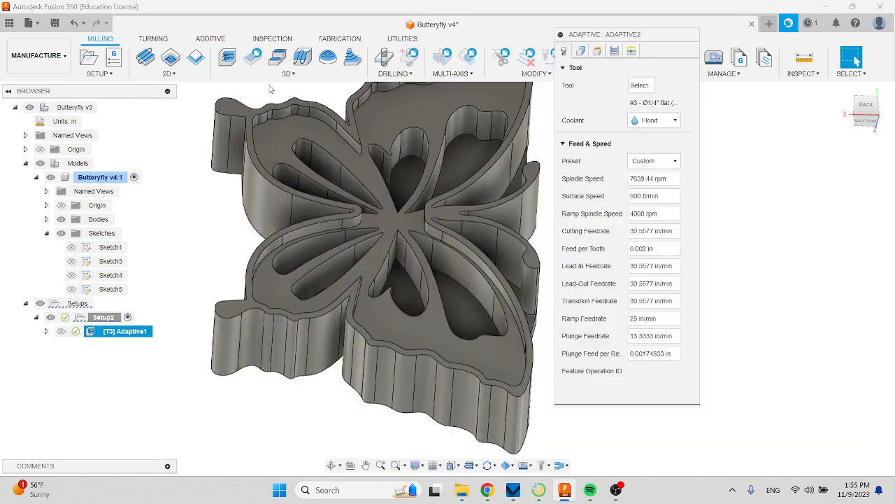
pyautogui.click(641, 85)
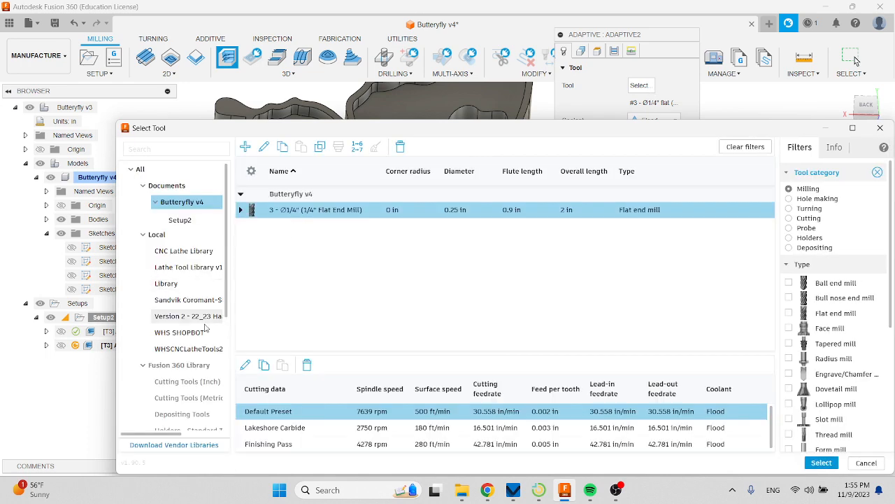
pyautogui.scroll(-1, 207, 328)
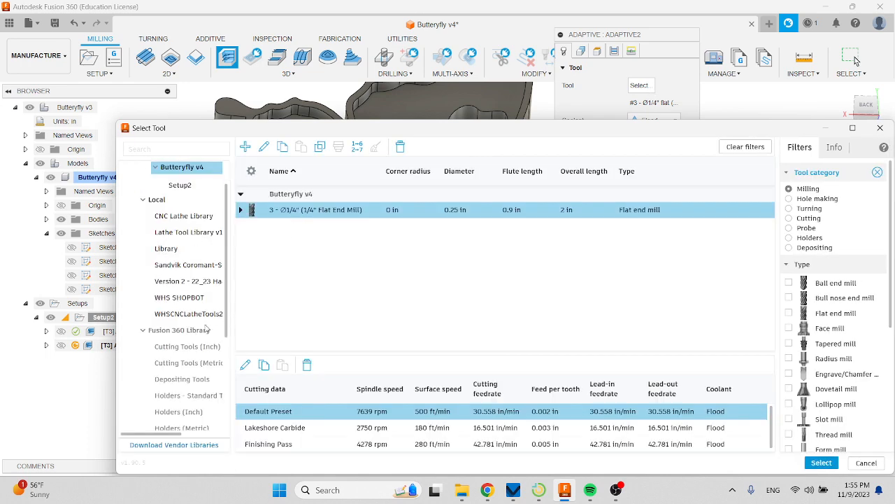
pyautogui.click(189, 281)
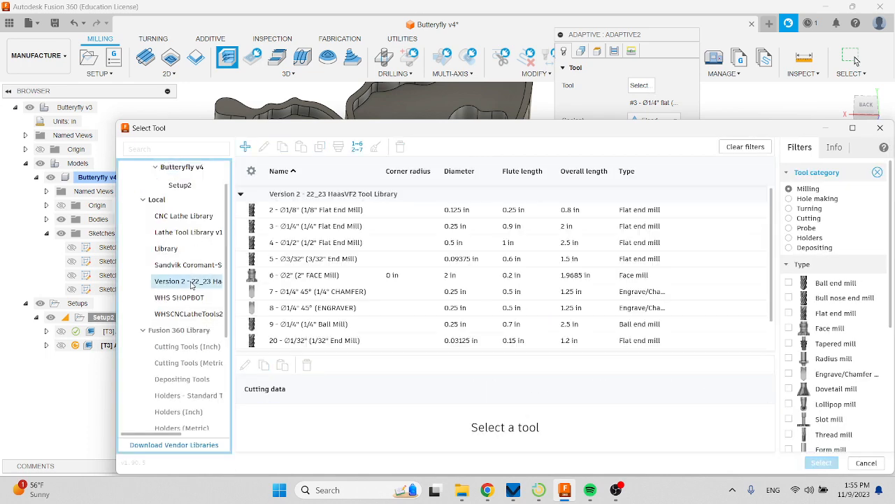
pyautogui.click(308, 210)
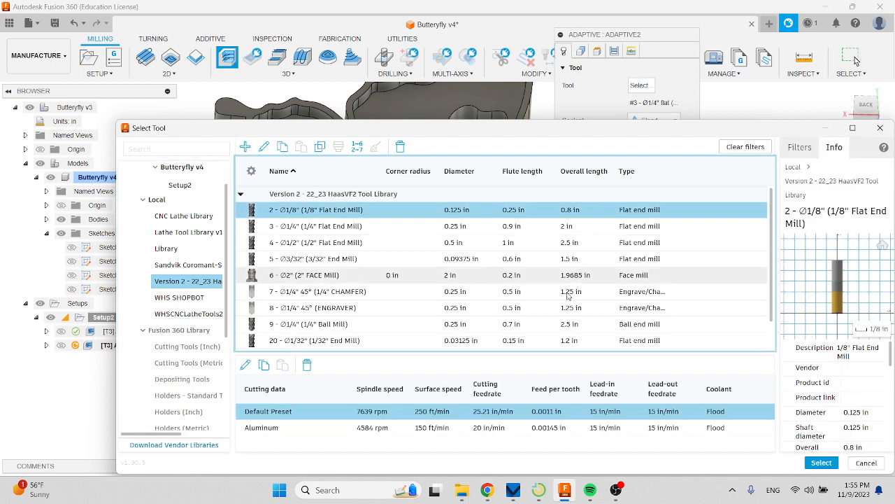
pyautogui.click(826, 463)
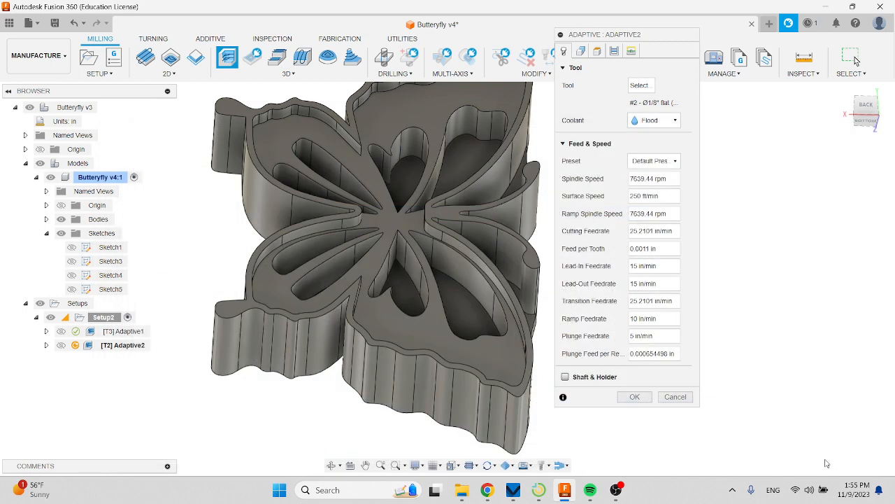
# Set the second operation's machining boundary to Selection and pick the closed outer edge around the butterfly's base.
pyautogui.click(582, 50)
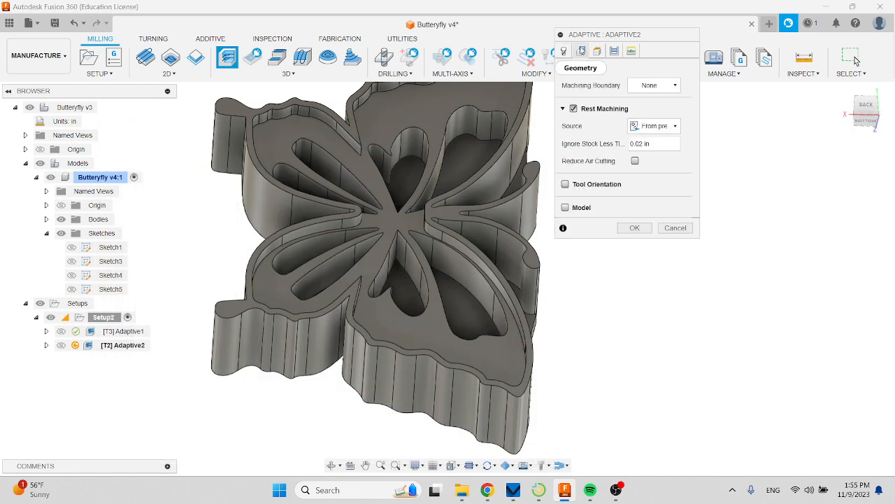
pyautogui.click(647, 87)
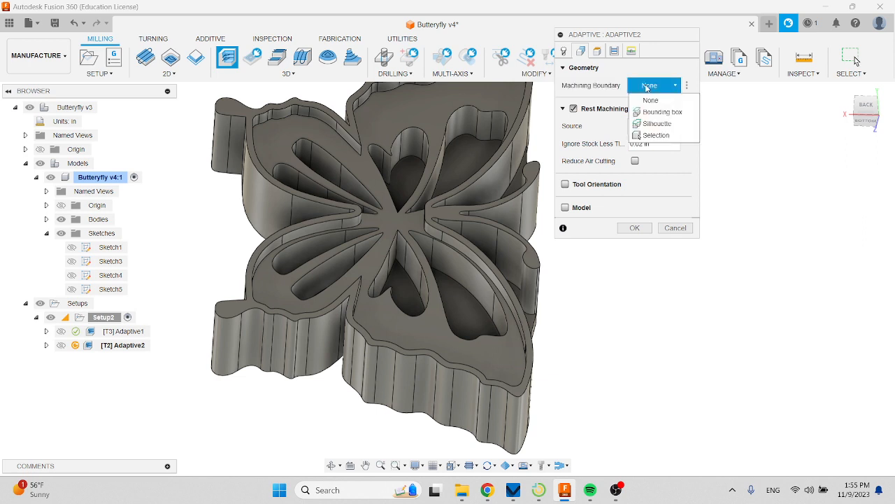
pyautogui.click(664, 142)
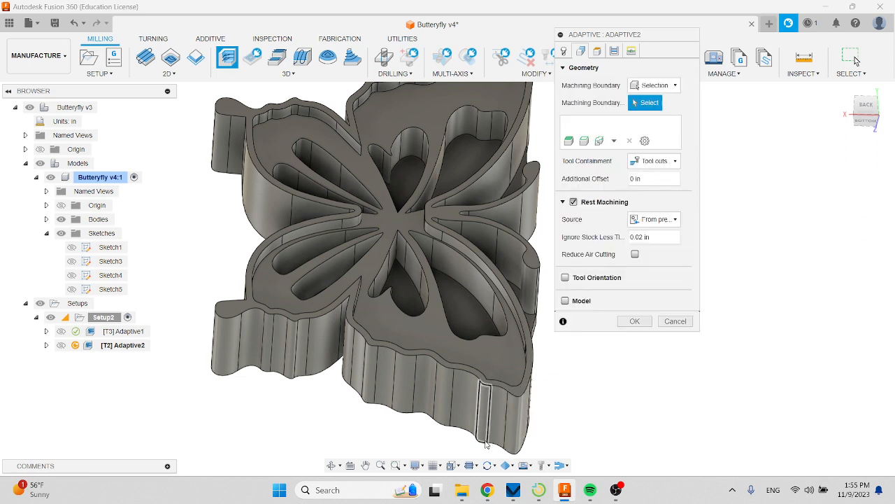
pyautogui.click(464, 435)
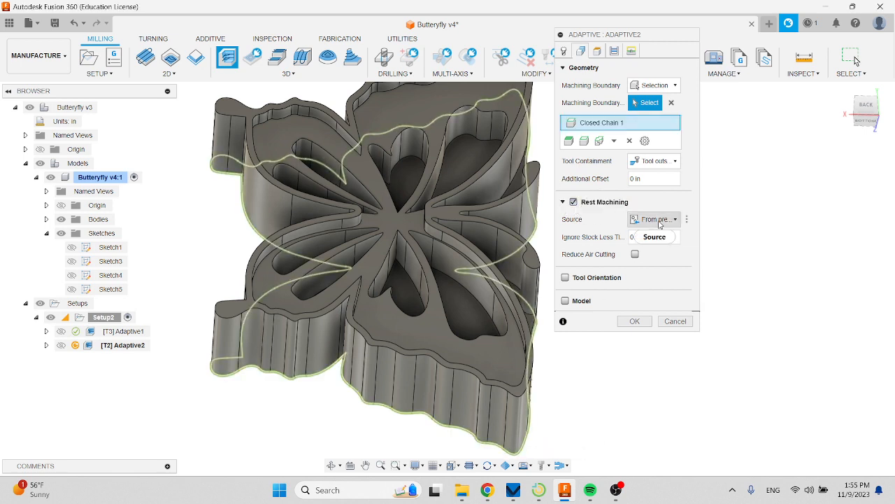
pyautogui.moveTo(659, 222)
# Turn off Stock to Leave and set the maximum roughing stepdown to .125 in for the 1/8" adaptive operation.
pyautogui.click(597, 51)
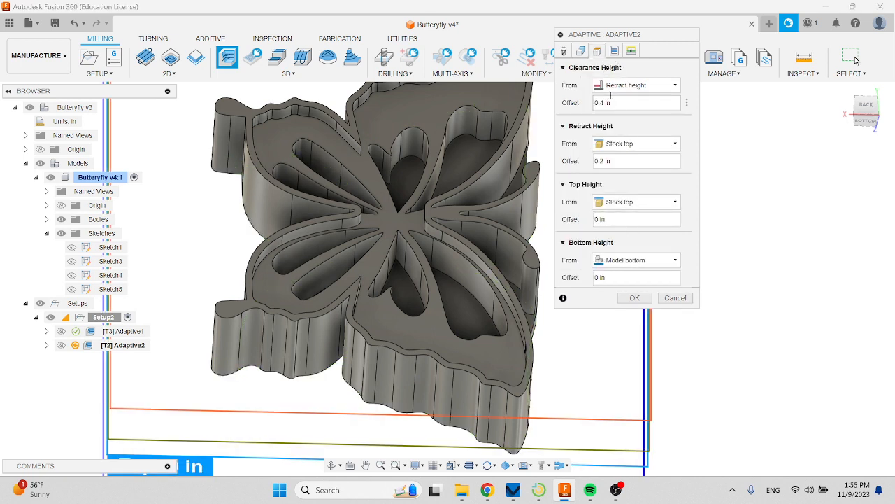
pyautogui.click(614, 51)
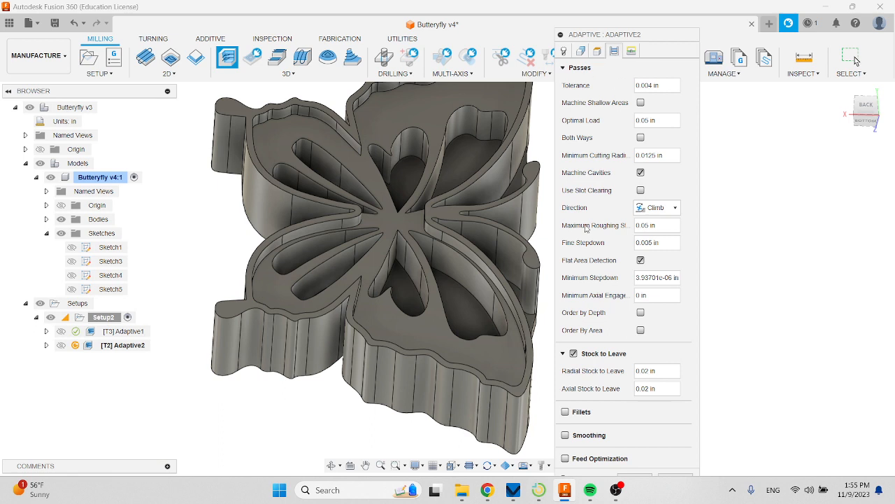
pyautogui.click(573, 353)
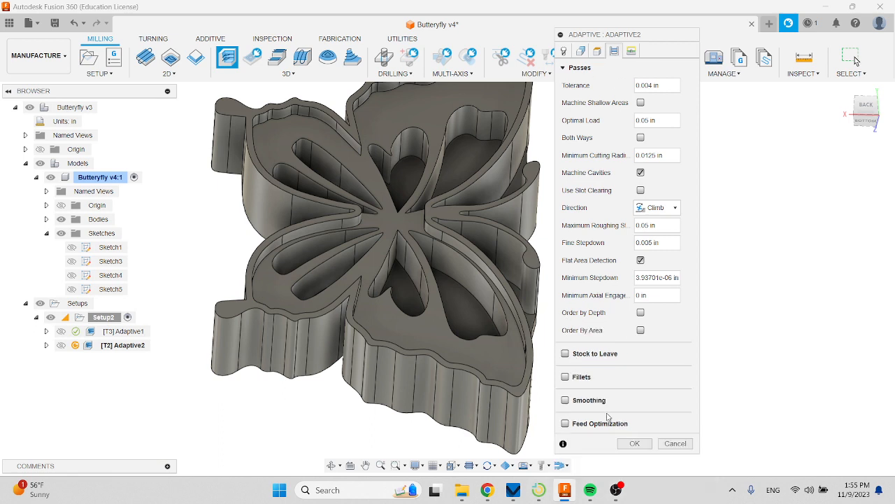
pyautogui.click(656, 220)
pyautogui.write('.125')
# Set the ramping angle to 6 degrees and the helical ramp diameter to 0.08 in, and generate the 1/8" adaptive toolpath.
pyautogui.click(631, 52)
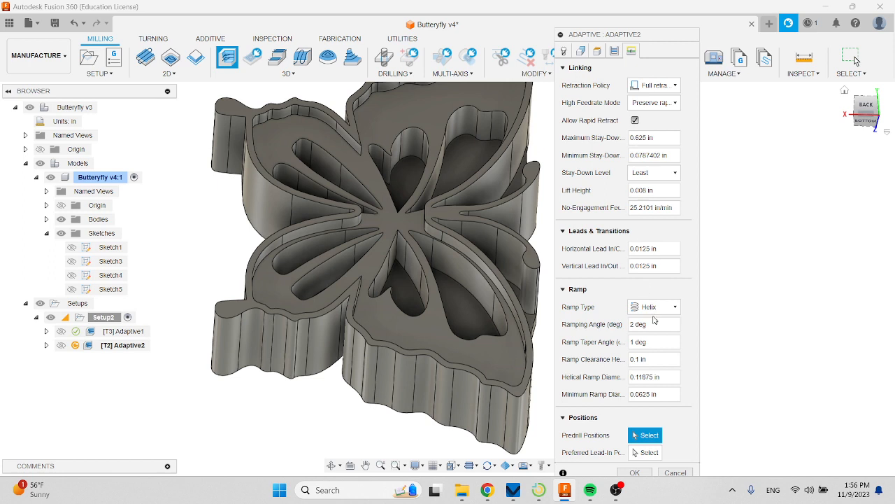
pyautogui.click(625, 324)
pyautogui.write('6')
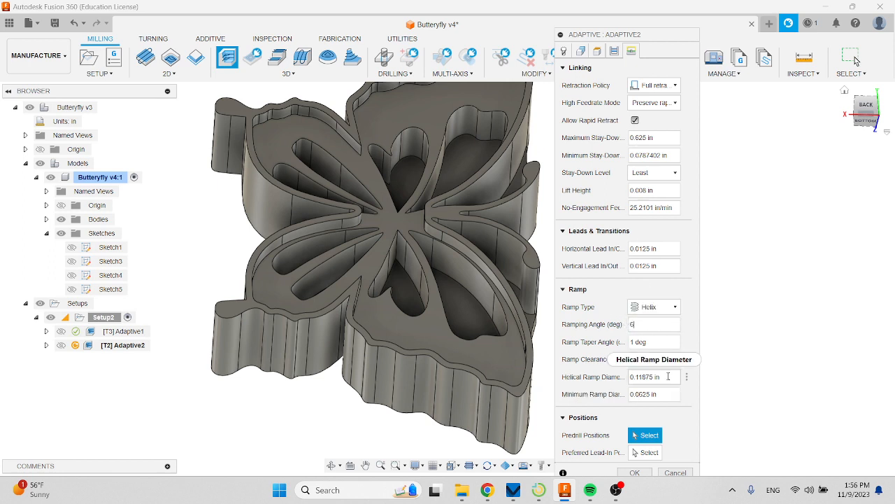
pyautogui.moveTo(667, 377); pyautogui.dragTo(605, 370)
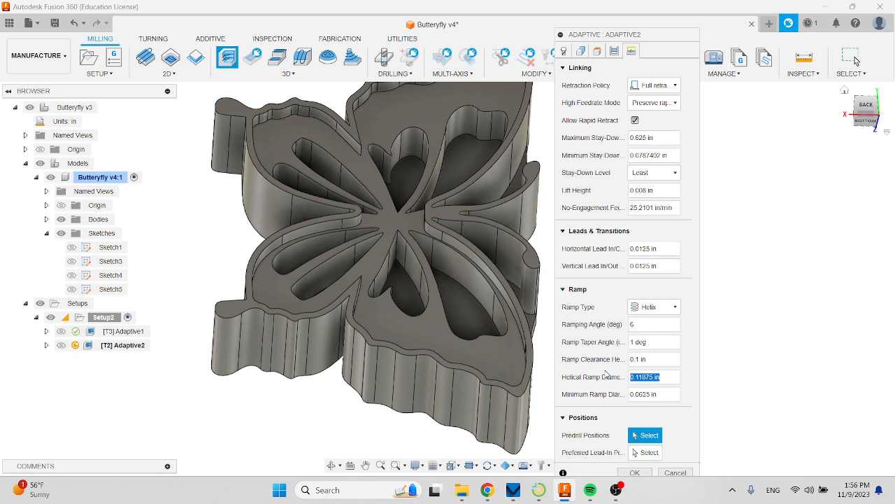
pyautogui.press('BackSpace')
pyautogui.click(638, 474)
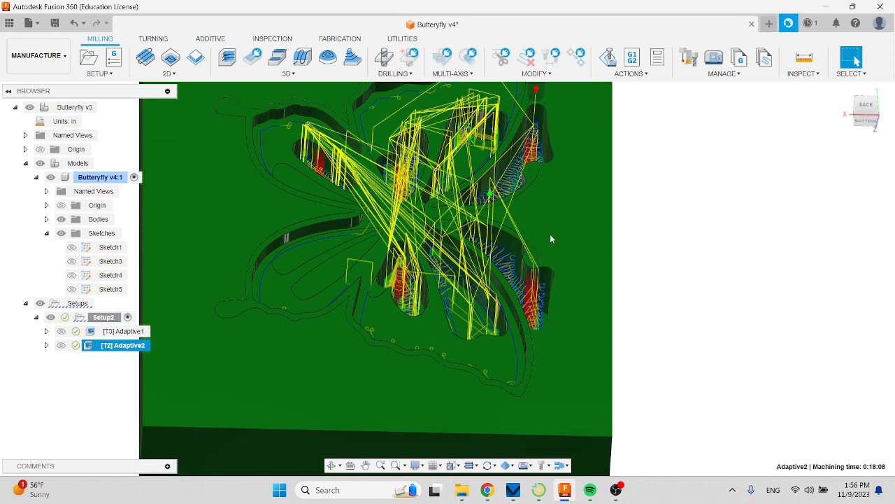
# Reopen the 1/8" adaptive operation, set its helical ramp diameter to 0.0625 in, and regenerate the toolpath.
pyautogui.keyDown('shift'); pyautogui.moveTo(518, 283); pyautogui.dragTo(513, 294, button='middle'); pyautogui.keyUp('shift')
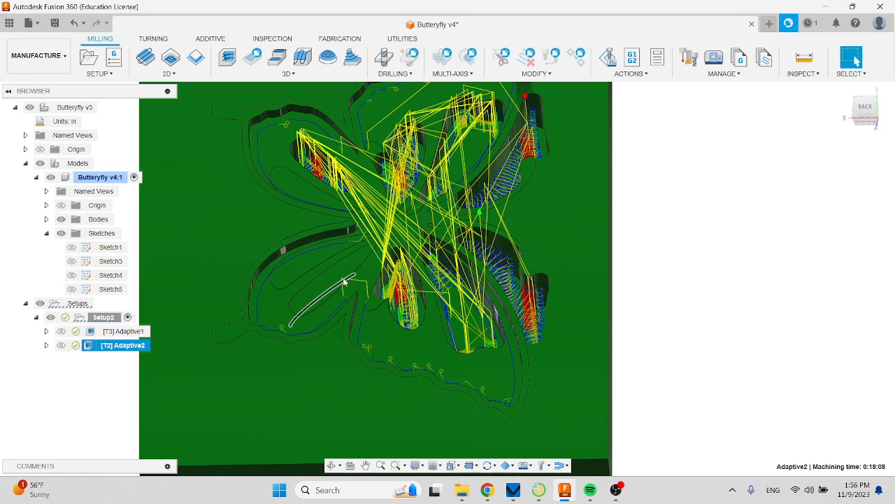
pyautogui.doubleClick(96, 346)
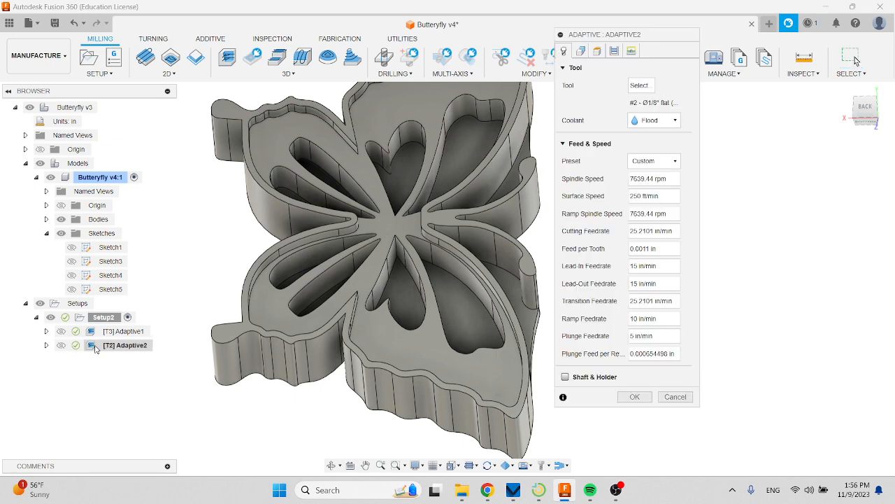
pyautogui.click(614, 51)
pyautogui.click(631, 51)
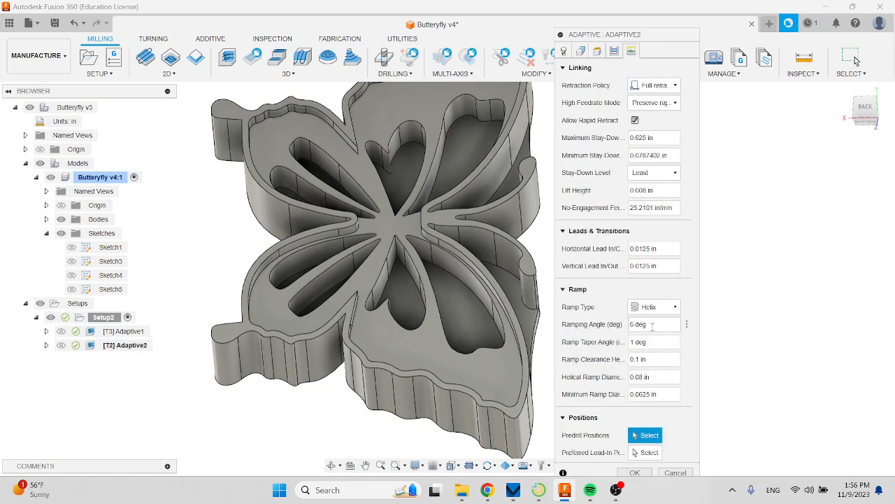
pyautogui.doubleClick(649, 377)
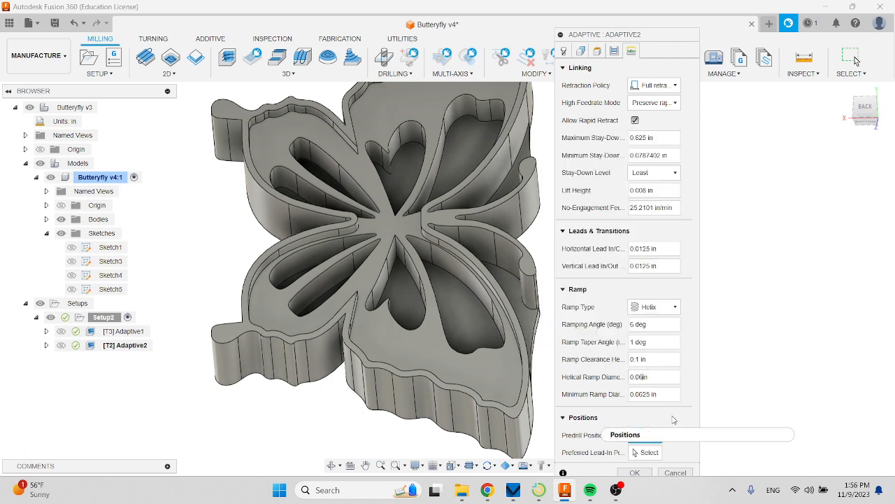
pyautogui.write('0625')
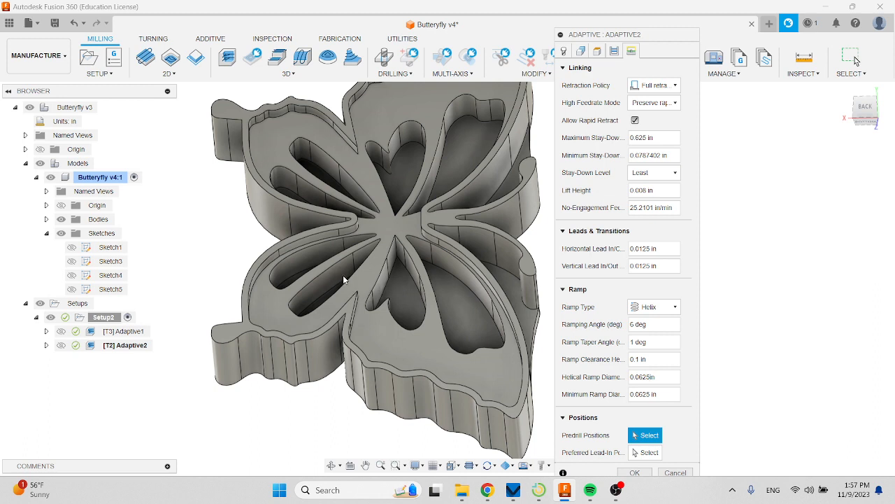
pyautogui.click(636, 473)
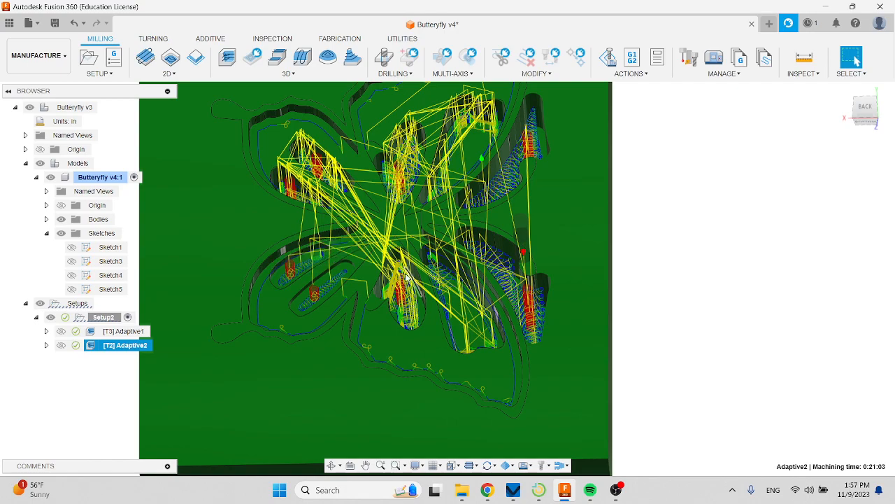
# Examine the regenerated 1/8" adaptive toolpath for coverage of the narrow wing pockets and the pockets near the body.
pyautogui.keyDown('shift'); pyautogui.moveTo(408, 277); pyautogui.dragTo(429, 285, button='middle'); pyautogui.keyUp('shift')
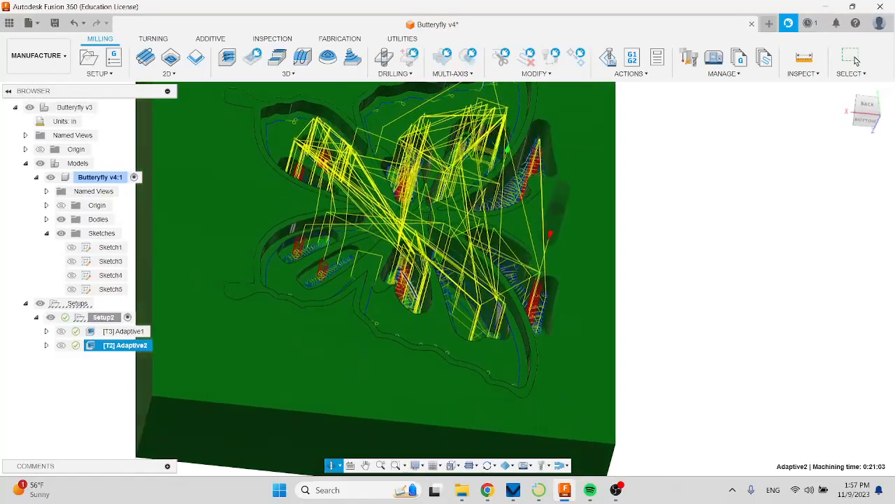
pyautogui.click(853, 59)
pyautogui.scroll(6, 390, 270)
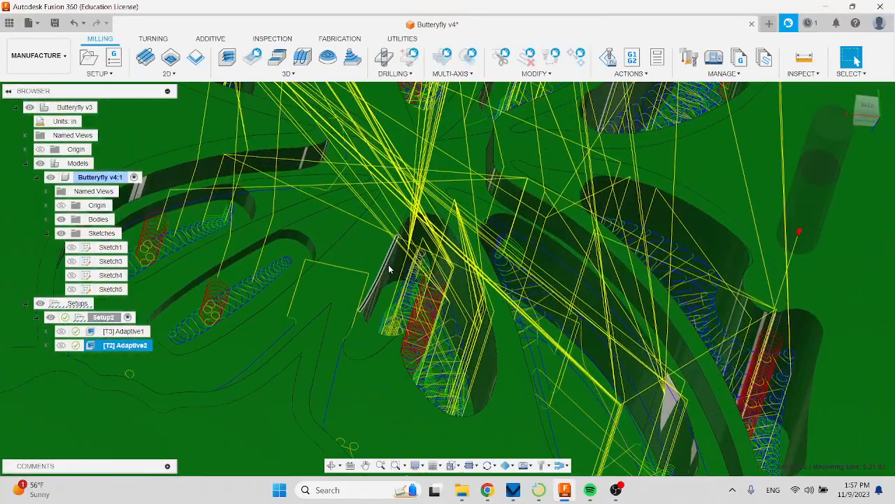
pyautogui.scroll(-6, 390, 269)
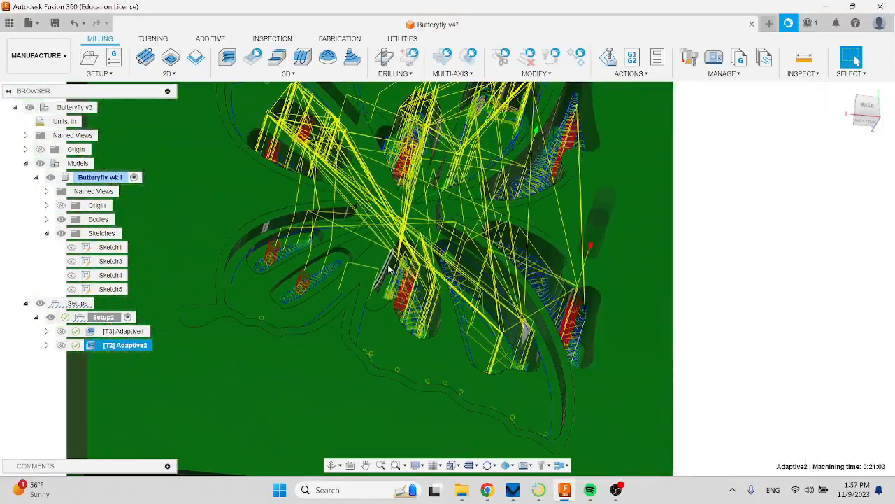
pyautogui.keyDown('shift'); pyautogui.moveTo(390, 270); pyautogui.dragTo(356, 303, button='middle'); pyautogui.keyUp('shift')
pyautogui.scroll(3, 362, 253)
pyautogui.scroll(-9, 362, 253)
pyautogui.scroll(-5, 376, 281)
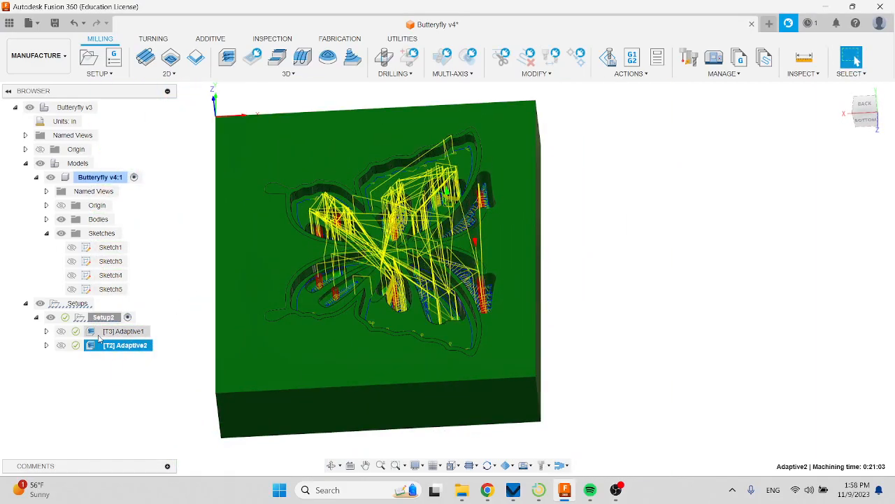
pyautogui.click(112, 369)
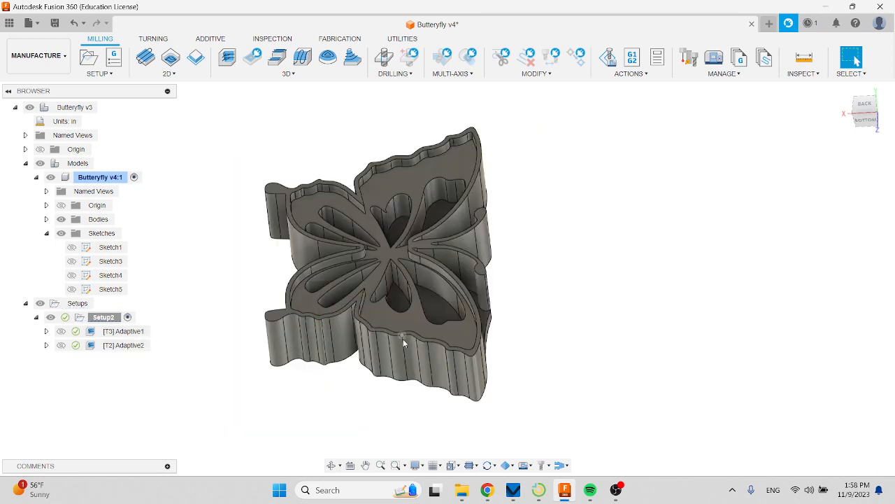
pyautogui.click(46, 233)
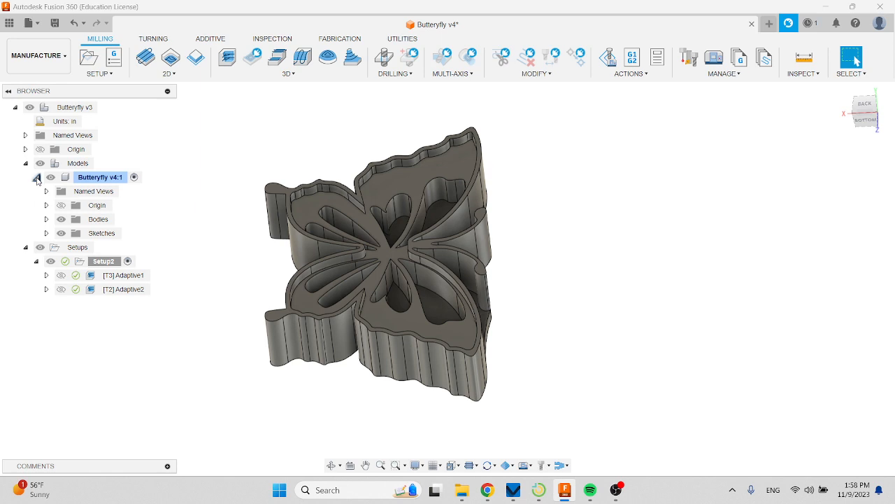
pyautogui.click(37, 177)
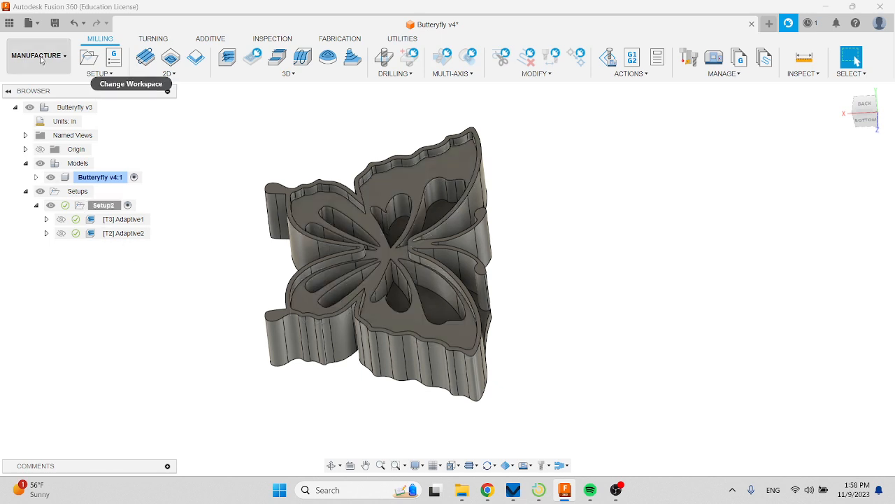
pyautogui.click(38, 177)
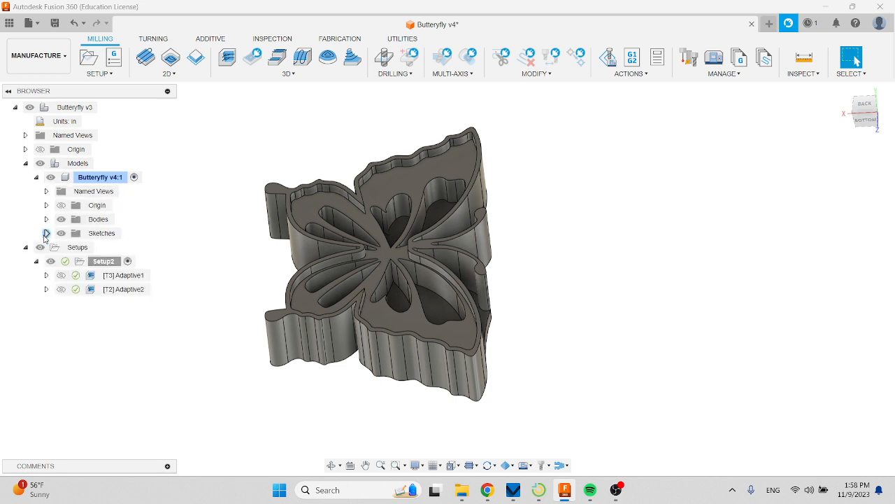
# Show Sketch5, which holds the butterfly's small wing ovals, over the model.
pyautogui.click(47, 234)
pyautogui.click(71, 289)
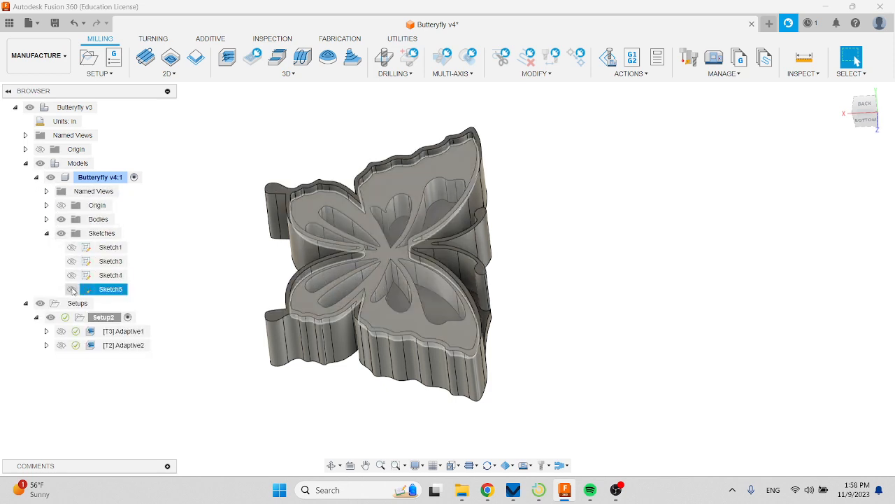
pyautogui.scroll(6, 566, 354)
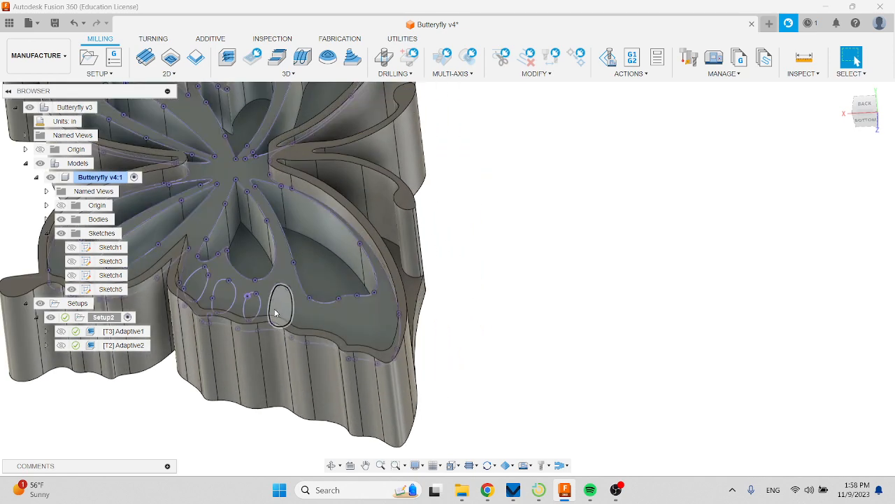
pyautogui.scroll(-6, 576, 315)
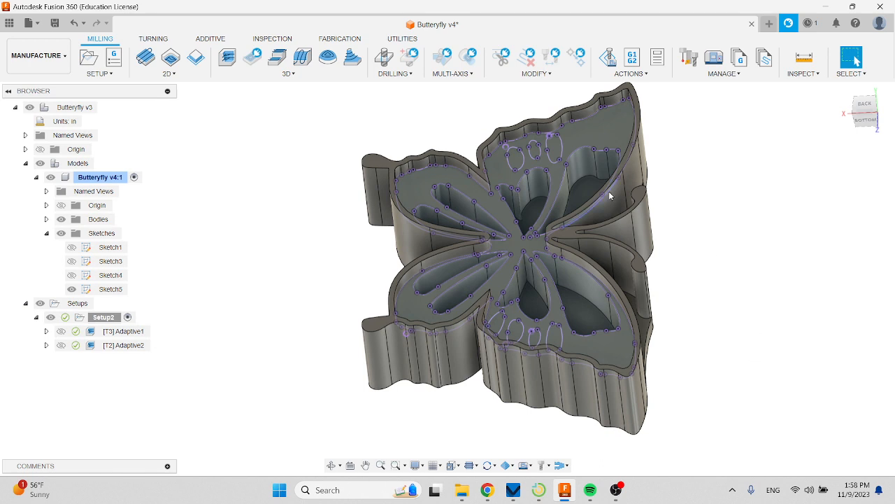
# Create a 2D Trace operation using tool 8, the 1/4" 45° engraver, from the Version 2 - 22_23 HaasVF2 tool library.
pyautogui.click(177, 76)
pyautogui.click(176, 76)
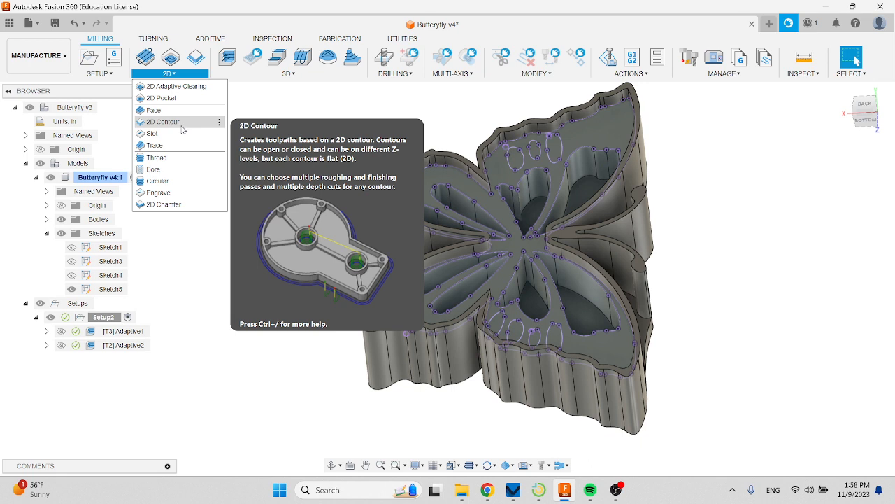
pyautogui.click(180, 146)
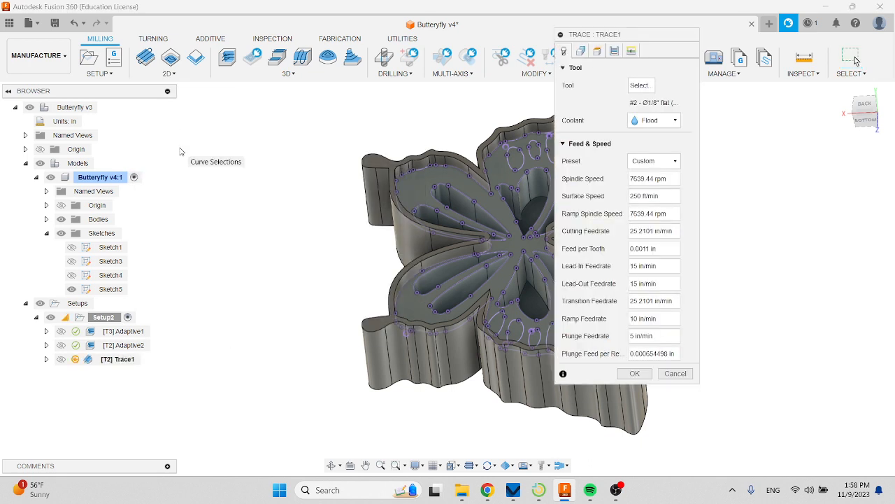
pyautogui.click(643, 87)
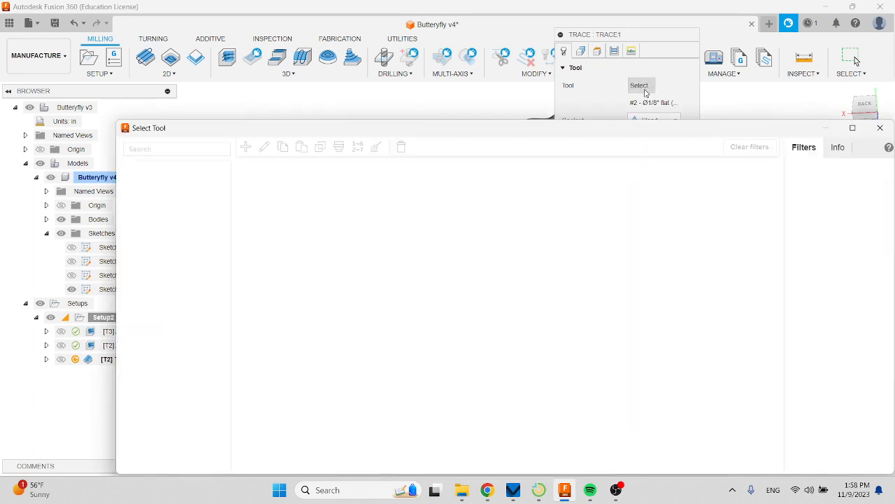
pyautogui.click(188, 316)
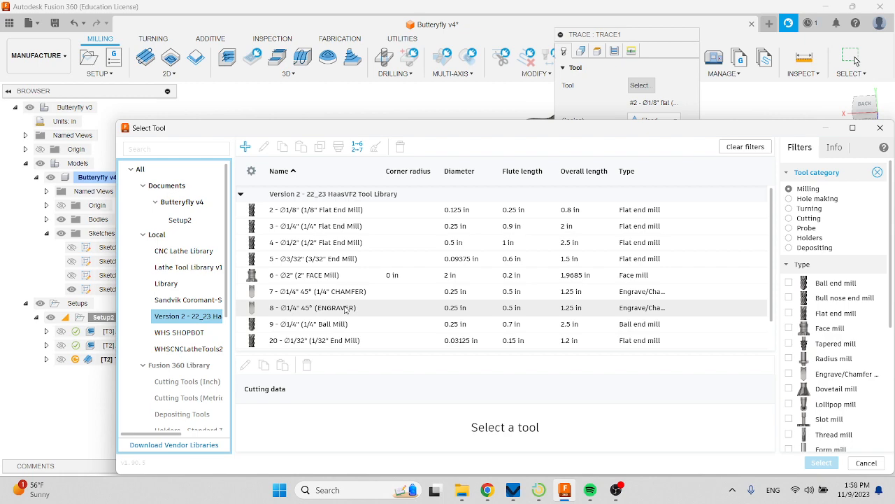
pyautogui.click(345, 310)
pyautogui.click(825, 464)
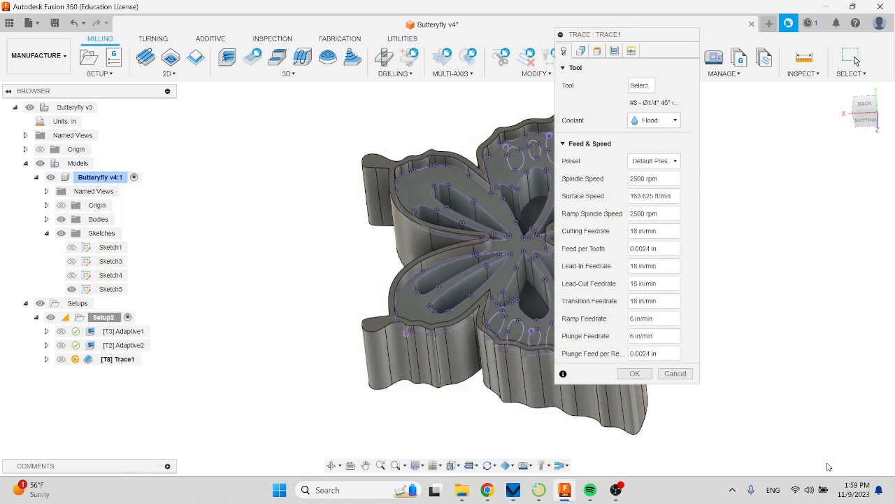
# Select three small oval sketch curves on each of the two large wings as the trace geometry.
pyautogui.click(581, 52)
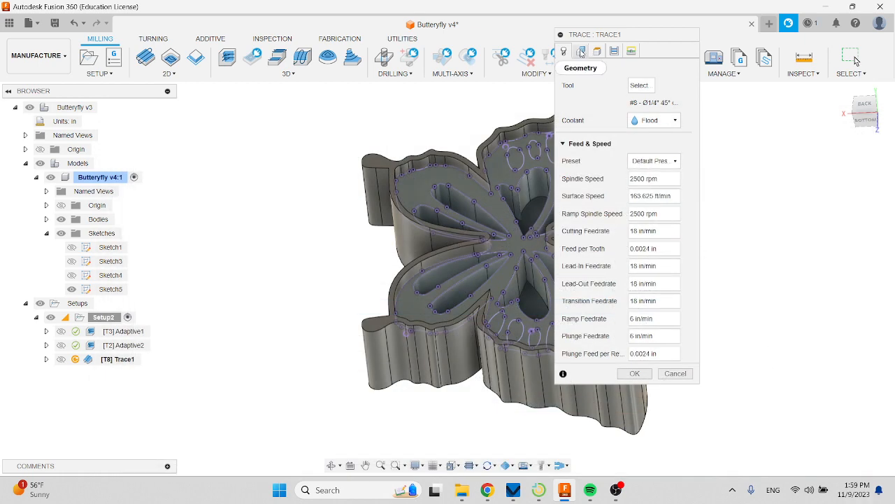
pyautogui.moveTo(656, 41); pyautogui.dragTo(826, 130)
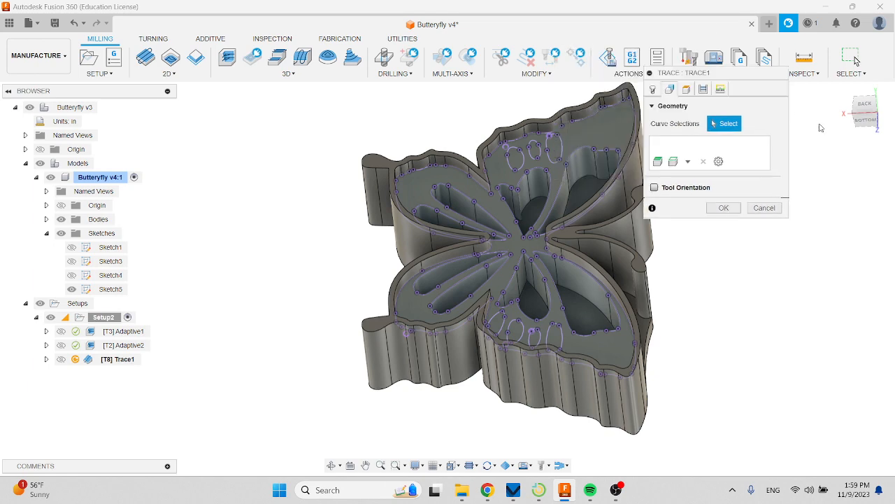
pyautogui.scroll(4, 519, 168)
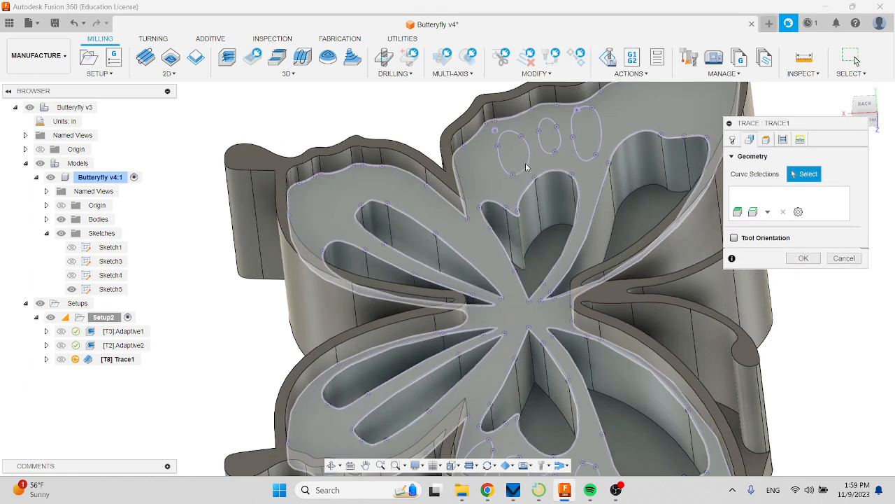
pyautogui.click(532, 158)
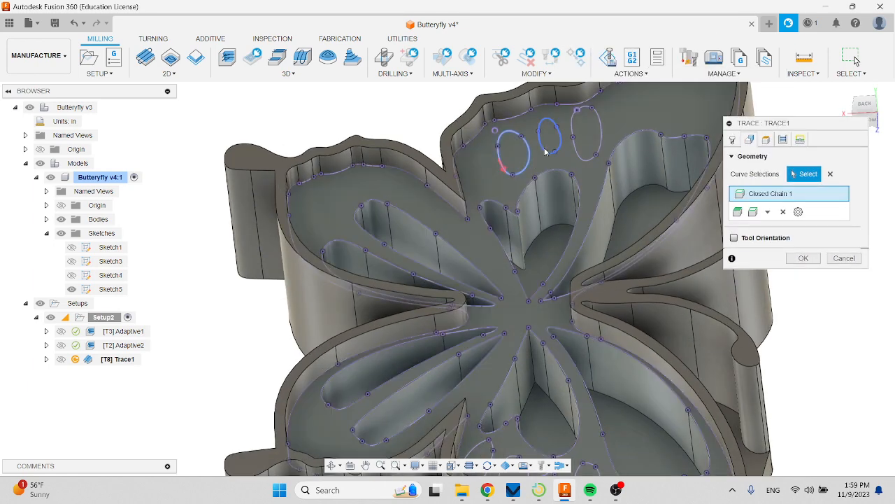
pyautogui.click(549, 150)
pyautogui.click(578, 149)
pyautogui.scroll(-4, 608, 233)
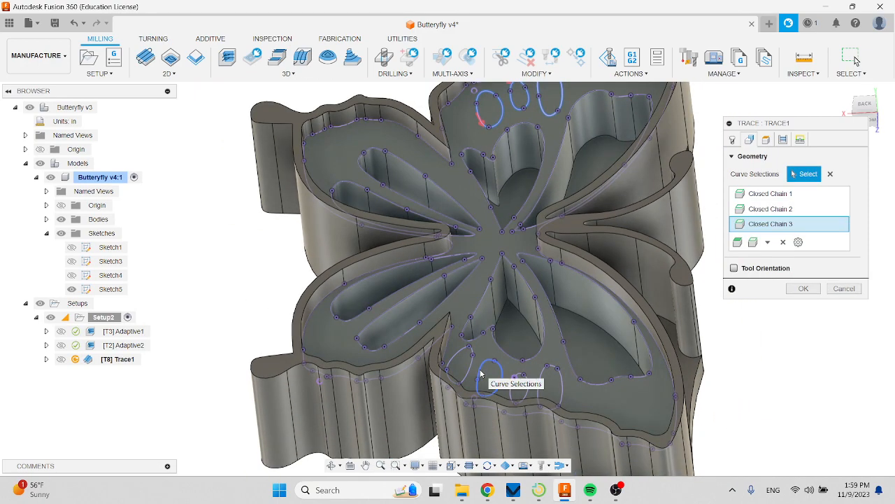
pyautogui.click(483, 374)
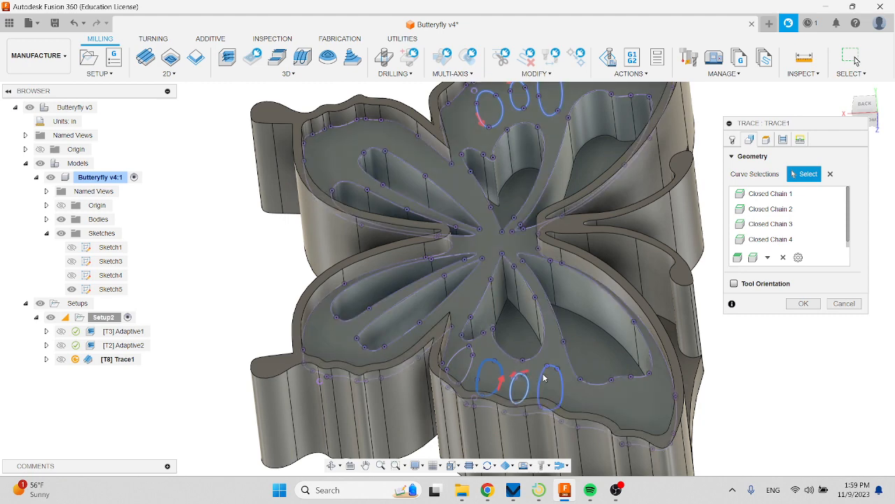
pyautogui.click(542, 375)
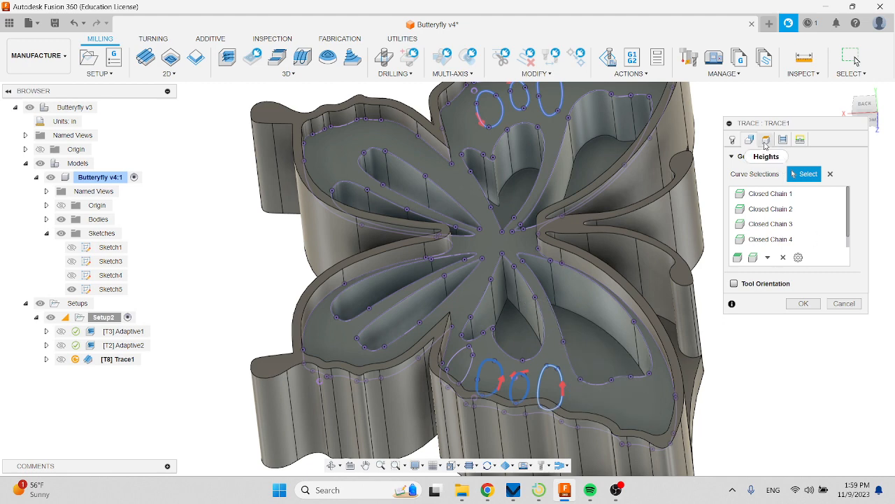
# Set the trace operation's feed height to be measured from the selected contours.
pyautogui.click(766, 143)
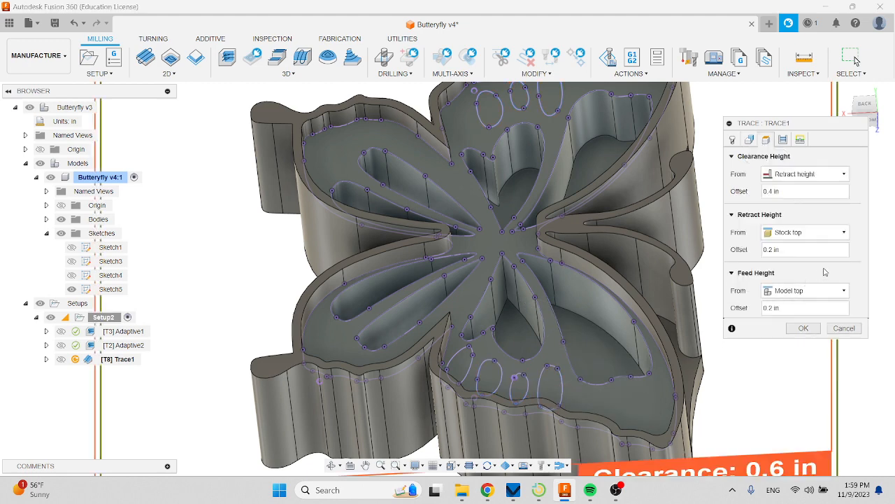
pyautogui.moveTo(820, 297)
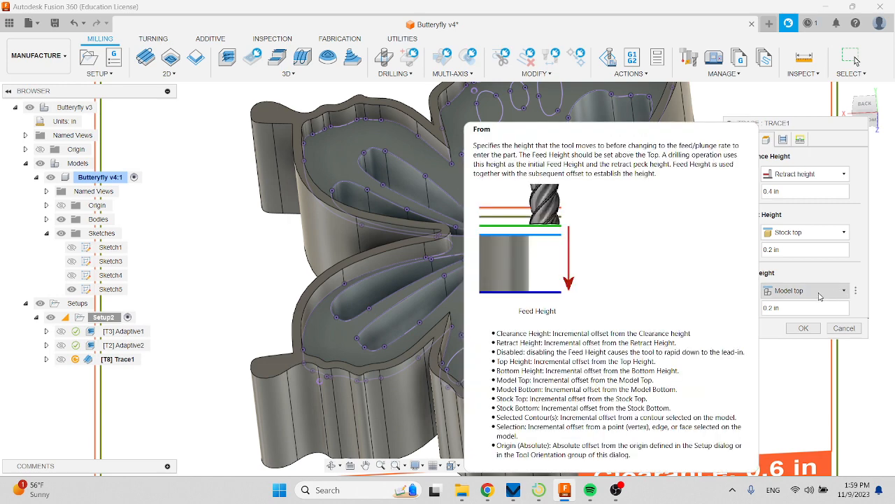
pyautogui.click(821, 297)
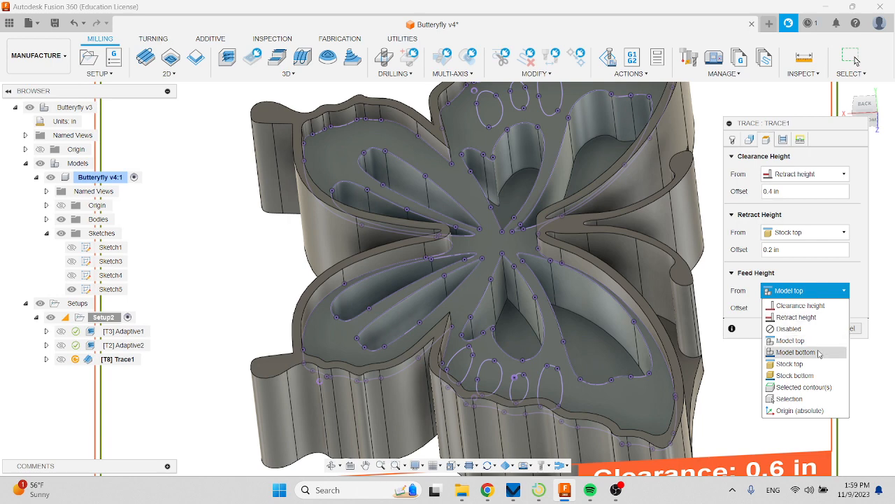
pyautogui.click(812, 386)
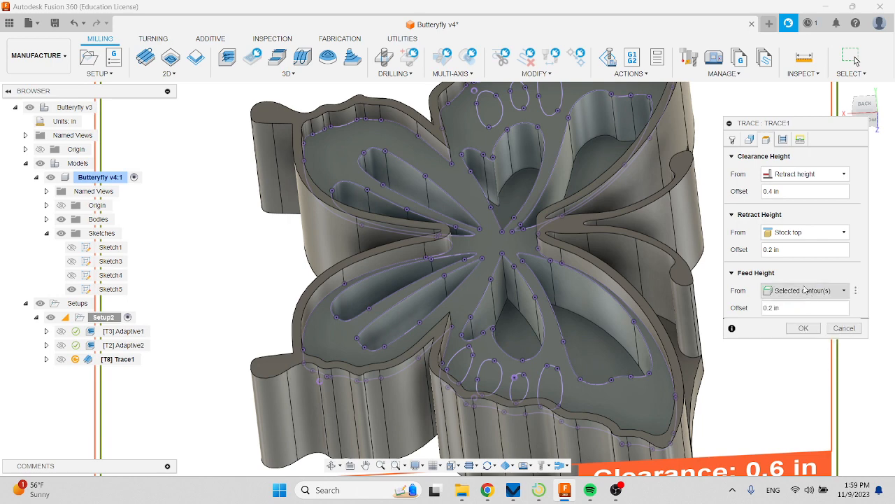
pyautogui.moveTo(806, 295)
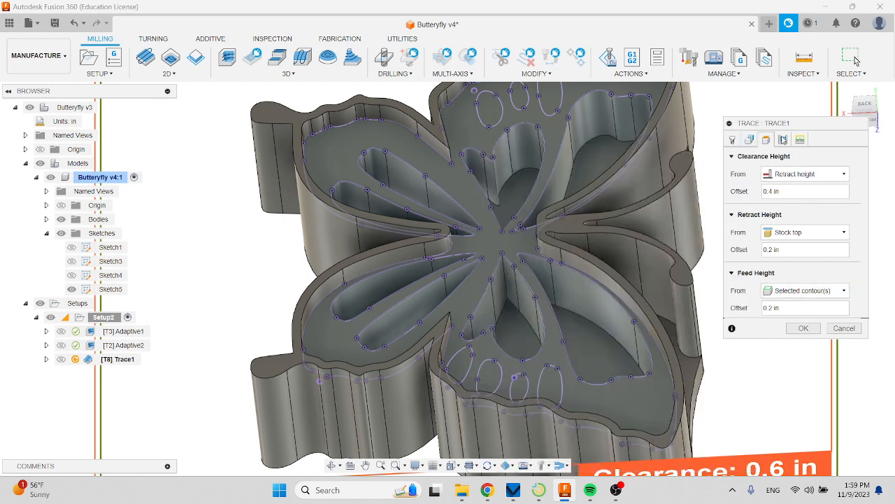
# Set the trace's axial offset to -.006 in and generate the engraving toolpath.
pyautogui.click(783, 139)
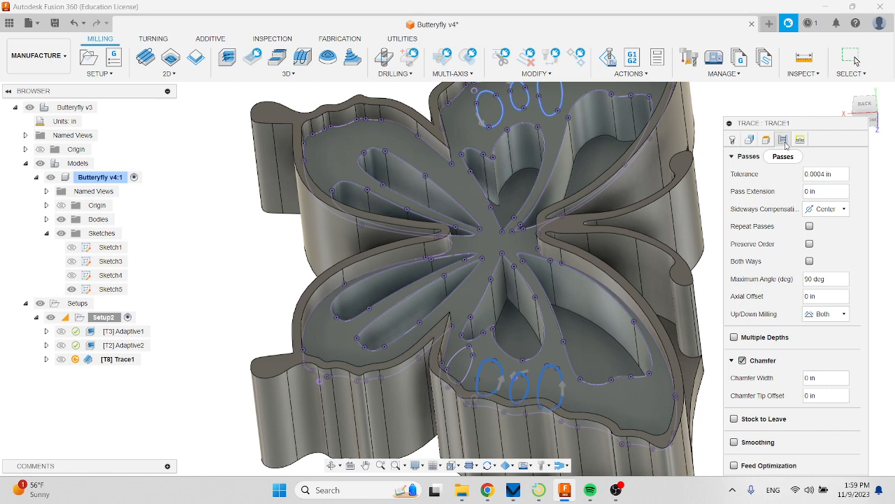
pyautogui.click(824, 297)
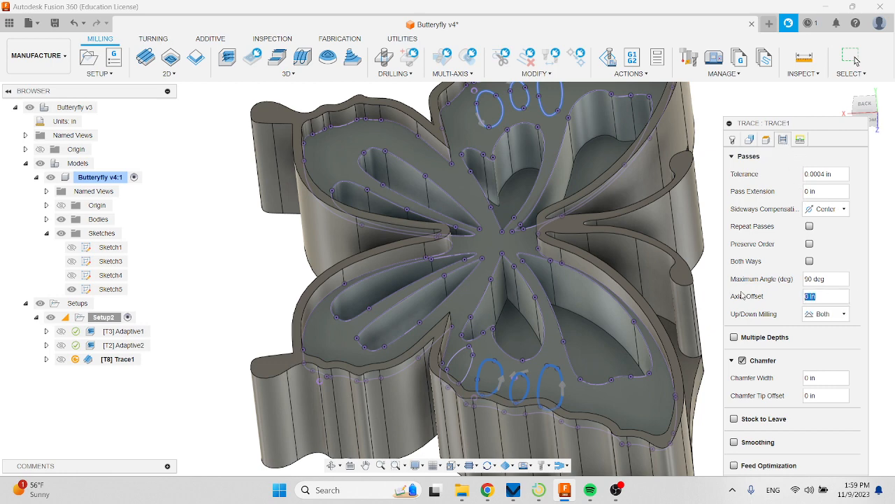
pyautogui.write('-.006')
pyautogui.click(800, 139)
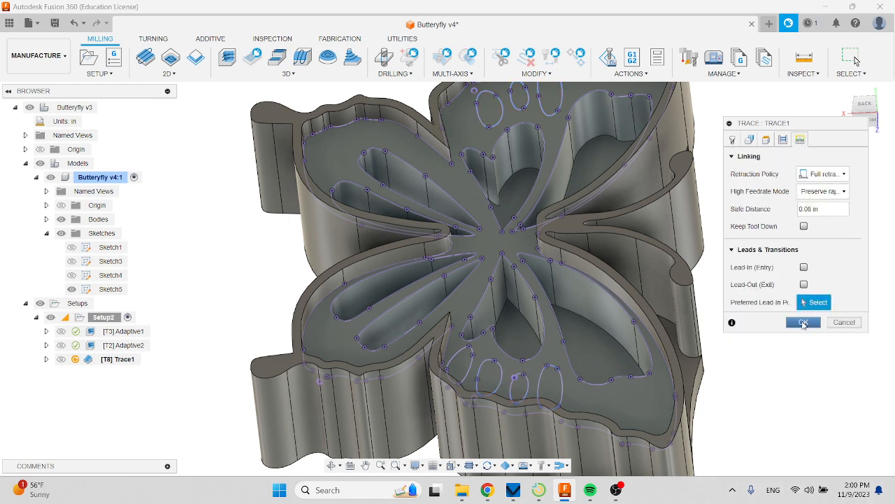
pyautogui.click(803, 322)
# Simulate the trace operation and examine how the engraver cuts the wing ovals.
pyautogui.scroll(5, 531, 350)
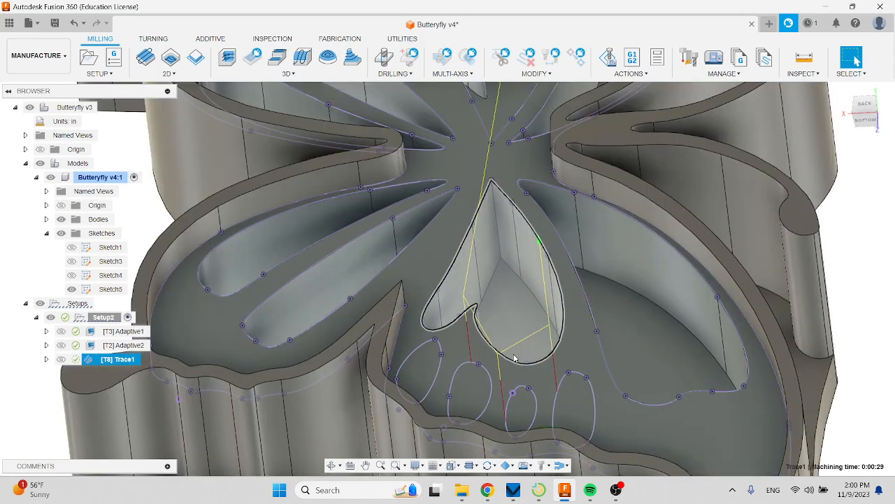
pyautogui.keyDown('shift'); pyautogui.moveTo(582, 353); pyautogui.dragTo(586, 308, button='middle'); pyautogui.keyUp('shift')
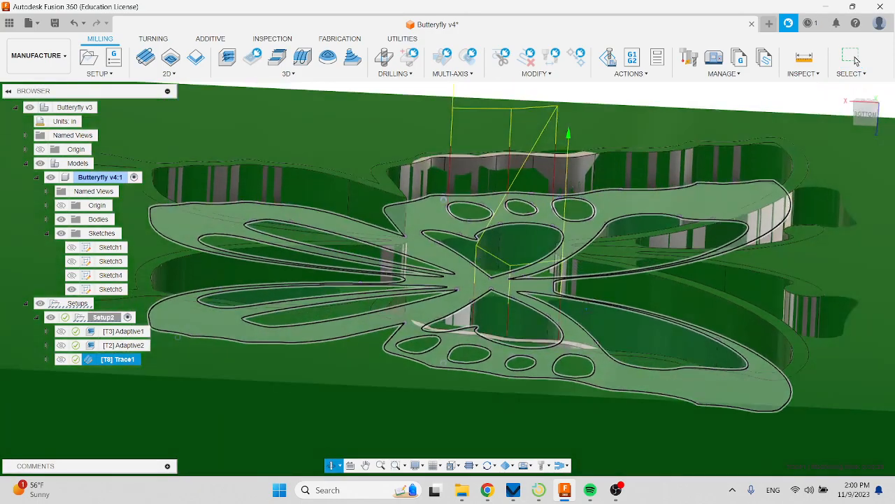
pyautogui.click(855, 57)
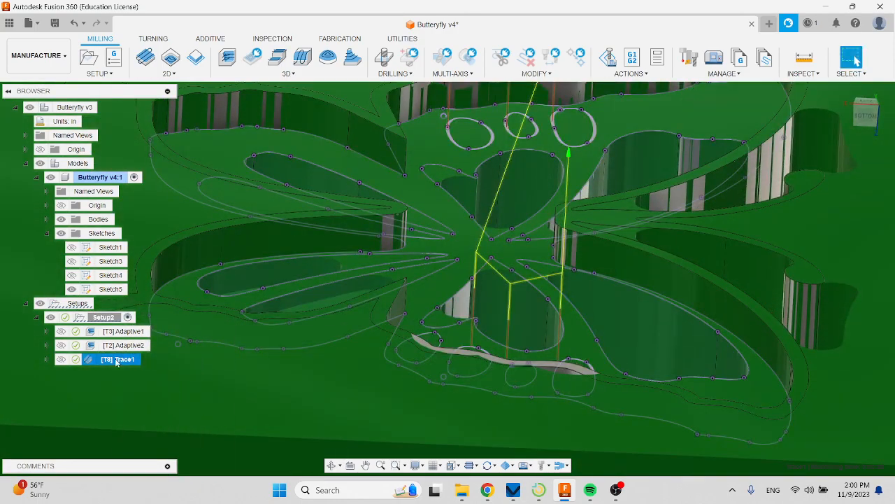
pyautogui.rightClick(116, 361)
pyautogui.click(133, 76)
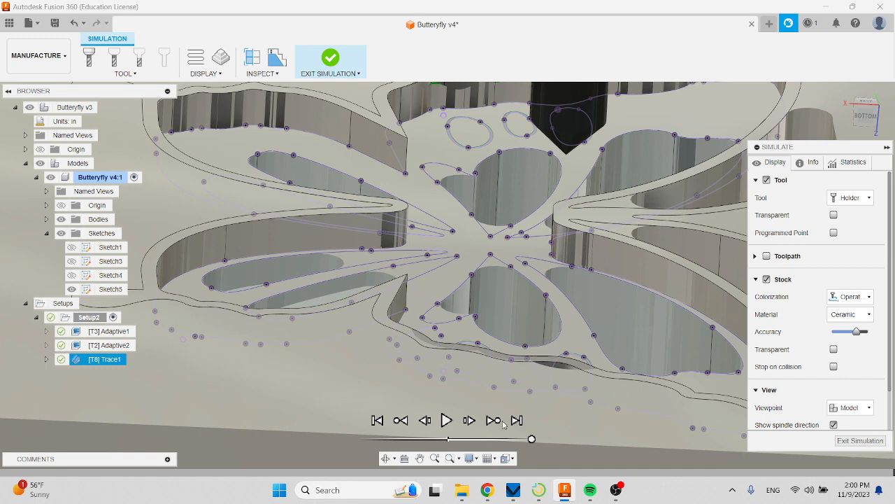
pyautogui.moveTo(532, 439); pyautogui.dragTo(487, 438)
pyautogui.click(447, 421)
pyautogui.scroll(-2, 531, 363)
pyautogui.moveTo(493, 168); pyautogui.dragTo(467, 268, button='middle')
pyautogui.scroll(5, 462, 284)
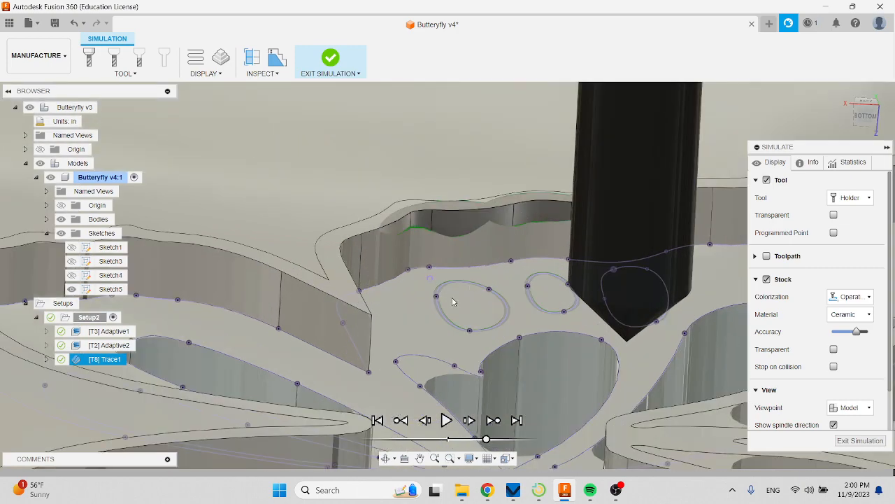
pyautogui.click(871, 442)
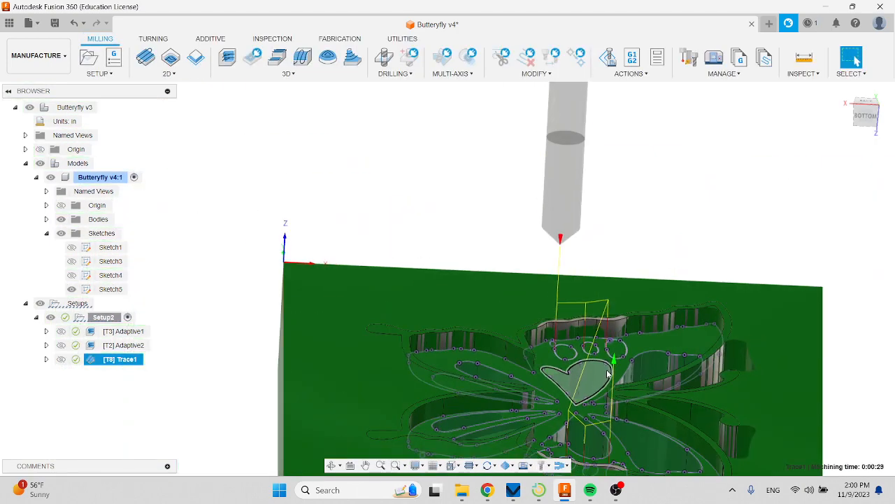
# Create a 2D Contour operation in Setup2 and assign tool 3, the 1/4" Flat End Mill.
pyautogui.click(169, 360)
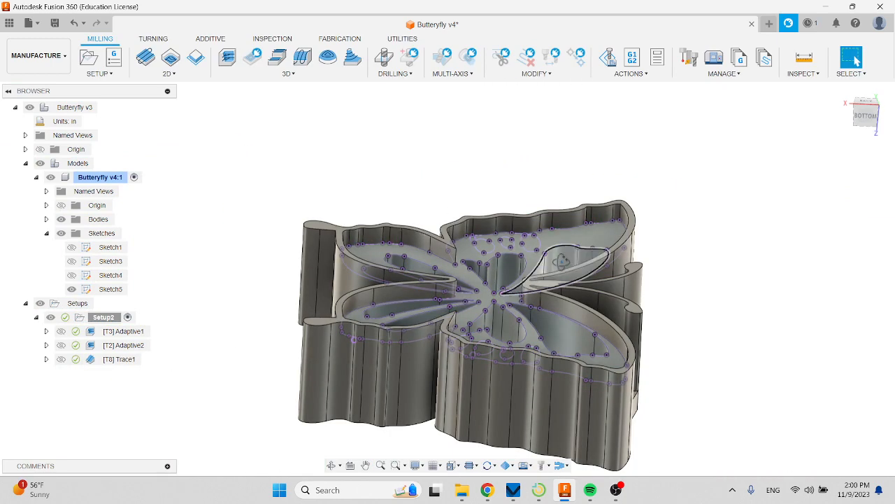
pyautogui.moveTo(558, 258)
pyautogui.keyDown('shift'); pyautogui.mouseDown(button='middle')
pyautogui.moveTo(577, 293)
pyautogui.moveTo(545, 261)
pyautogui.mouseUp(button='middle'); pyautogui.keyUp('shift')
pyautogui.click(855, 57)
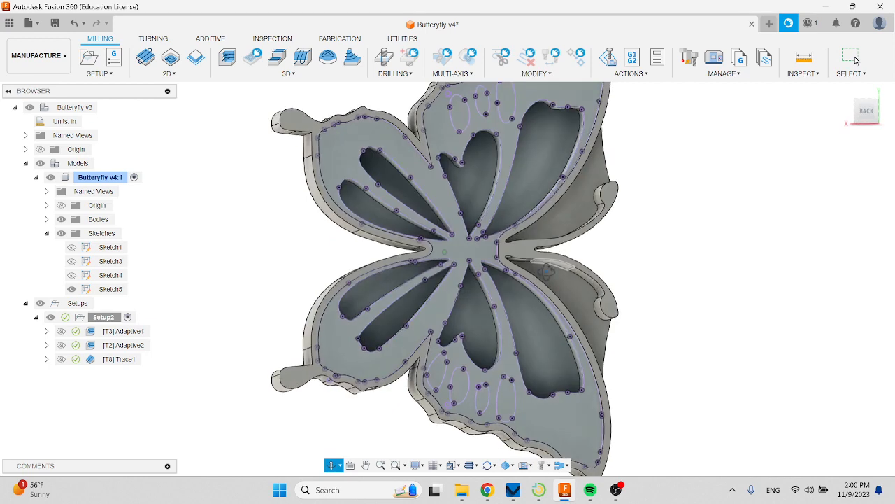
pyautogui.click(169, 74)
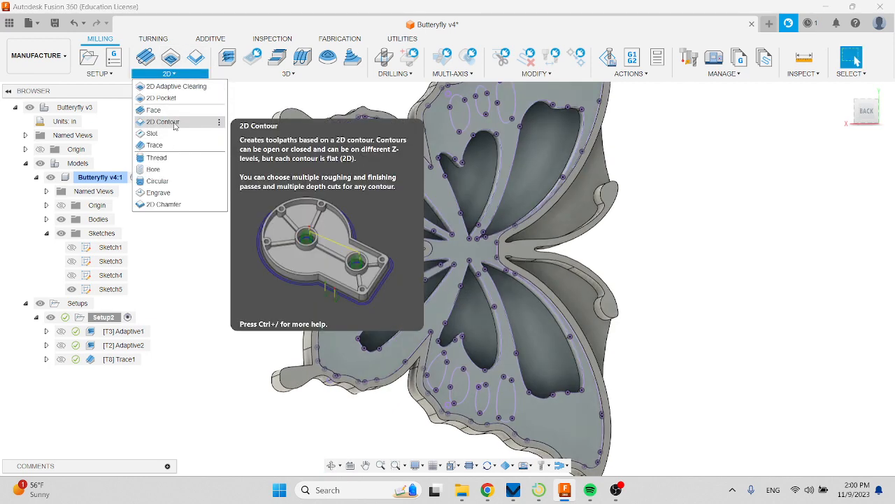
pyautogui.click(174, 122)
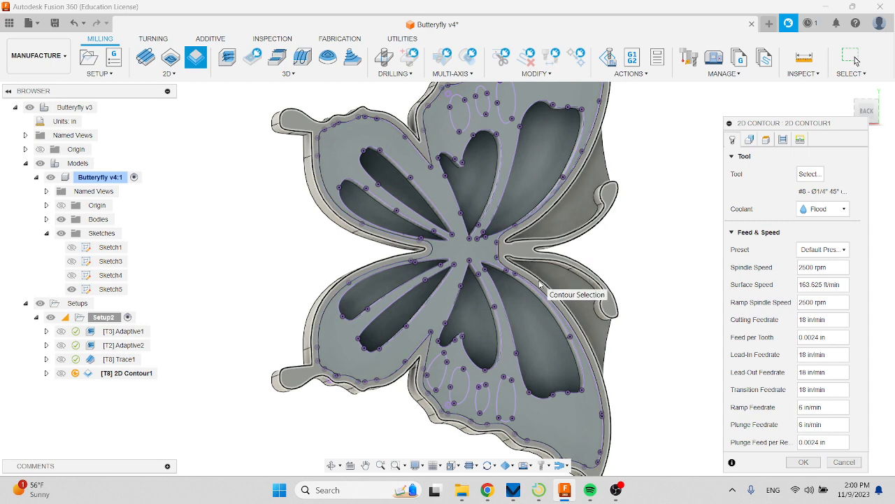
pyautogui.click(812, 173)
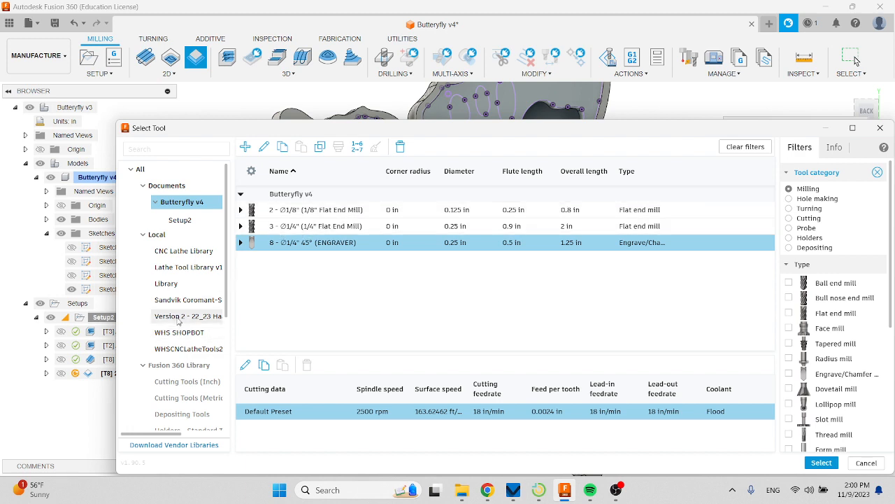
pyautogui.click(327, 230)
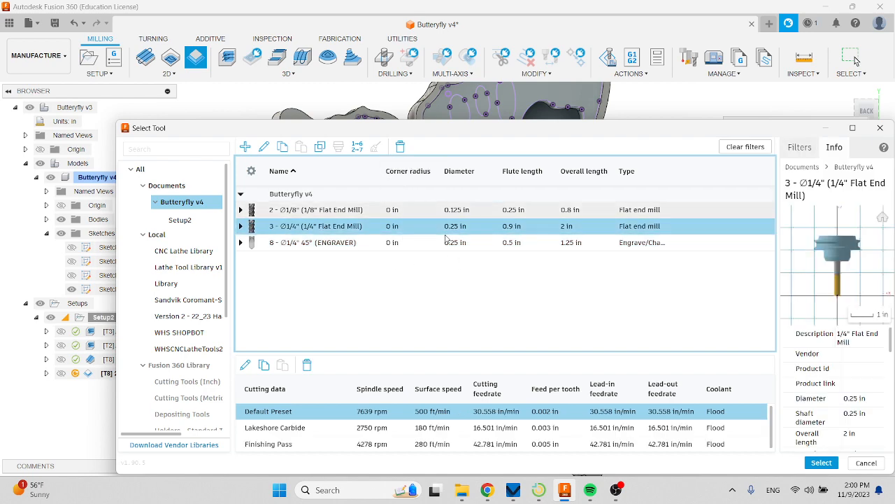
pyautogui.click(823, 464)
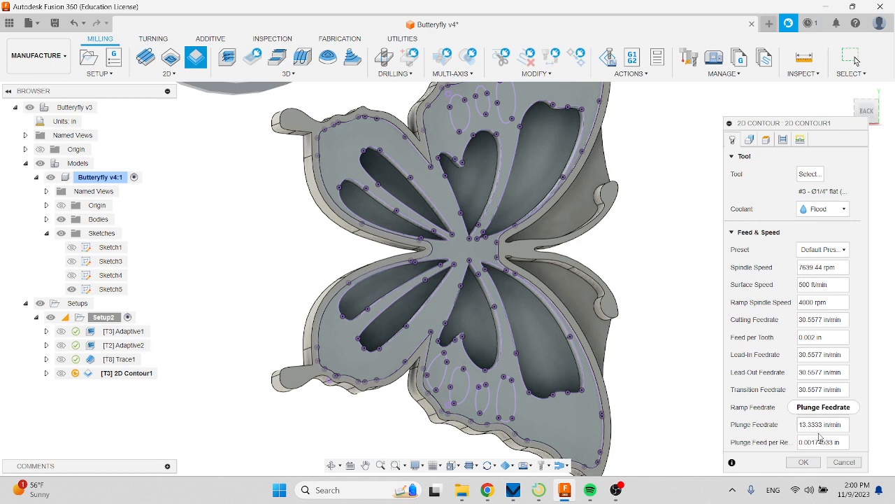
# Select the closed lower edge chain around the butterfly's outer outline as the contour geometry.
pyautogui.click(750, 139)
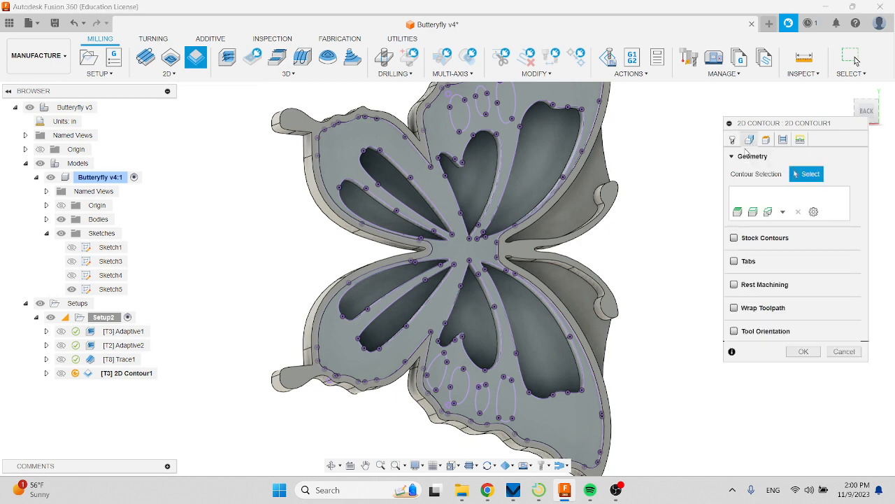
pyautogui.keyDown('shift'); pyautogui.moveTo(668, 280); pyautogui.dragTo(661, 217, button='middle'); pyautogui.keyUp('shift')
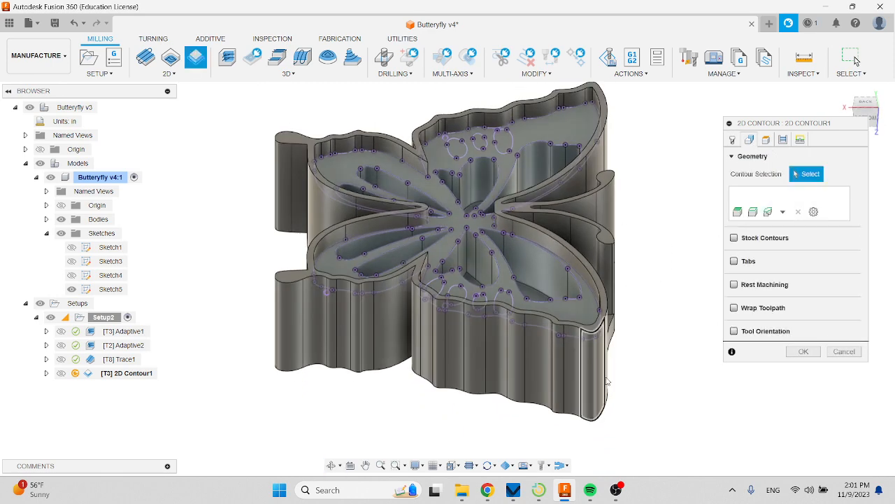
pyautogui.click(473, 397)
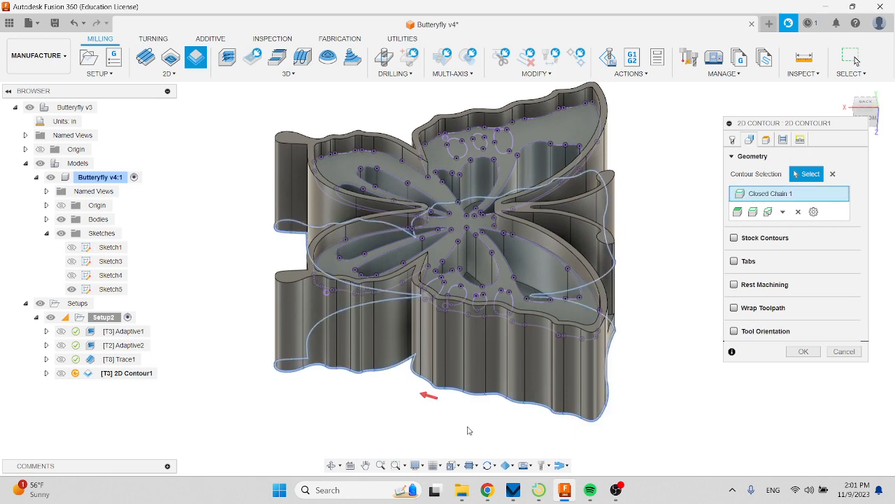
pyautogui.keyDown('shift'); pyautogui.moveTo(466, 422); pyautogui.dragTo(414, 356, button='middle'); pyautogui.keyUp('shift')
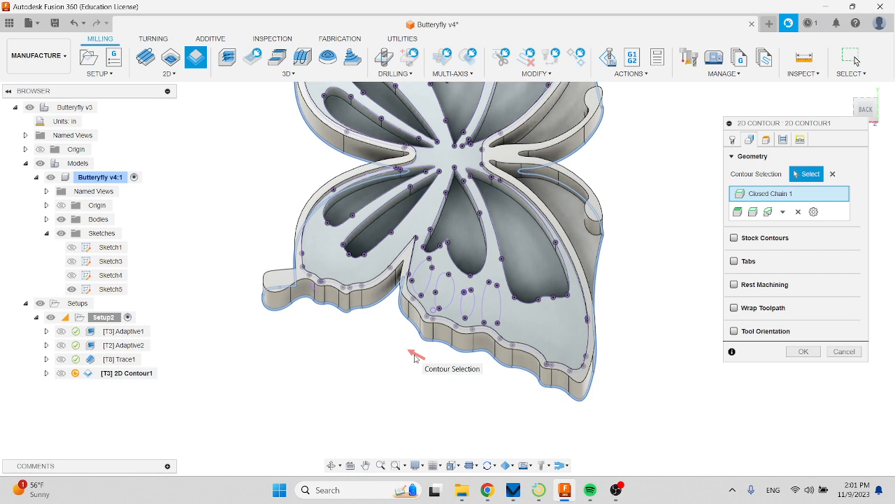
# Enable tabs on the contour, with a triangular tab shape and a tab height of .1 in.
pyautogui.click(734, 260)
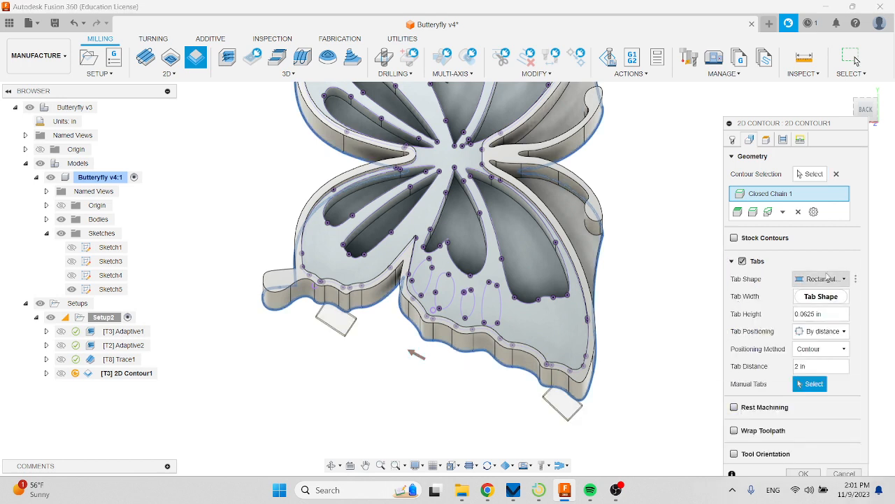
pyautogui.click(828, 278)
pyautogui.click(832, 307)
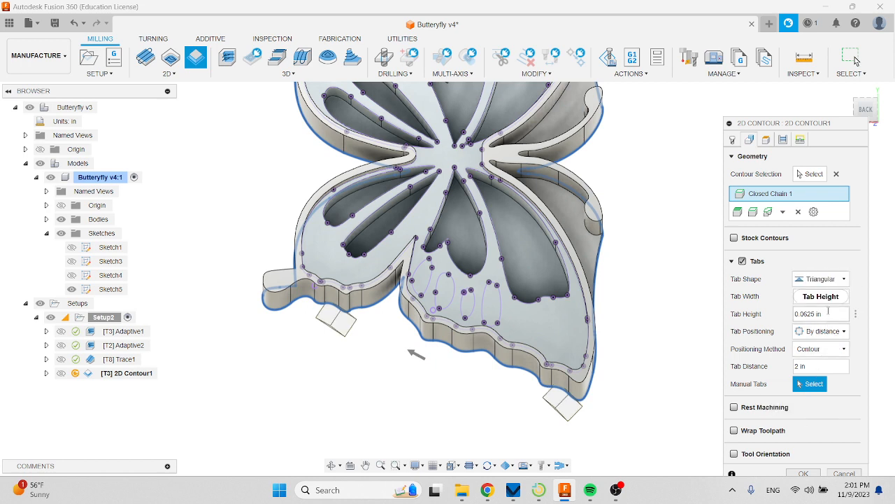
pyautogui.moveTo(827, 313); pyautogui.dragTo(781, 314)
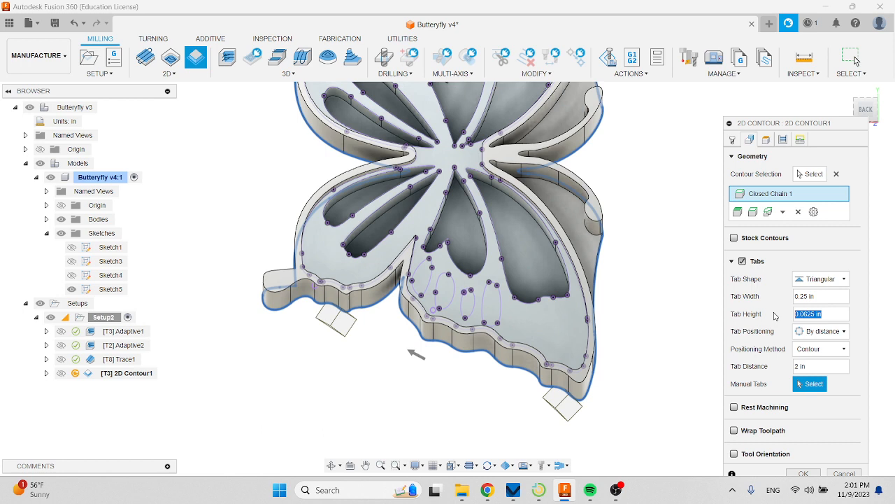
pyautogui.write('.1')
# Set the contour's bottom height to be measured from the model bottom with an offset of -.05 in.
pyautogui.click(765, 141)
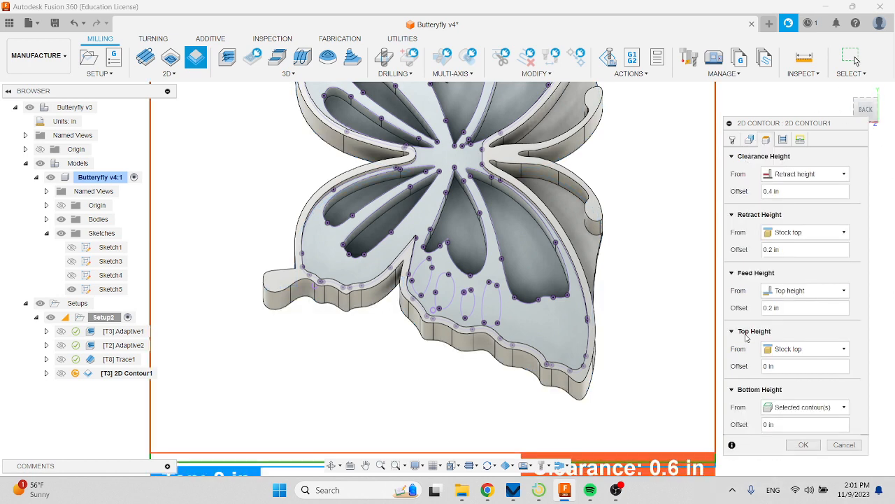
pyautogui.click(790, 407)
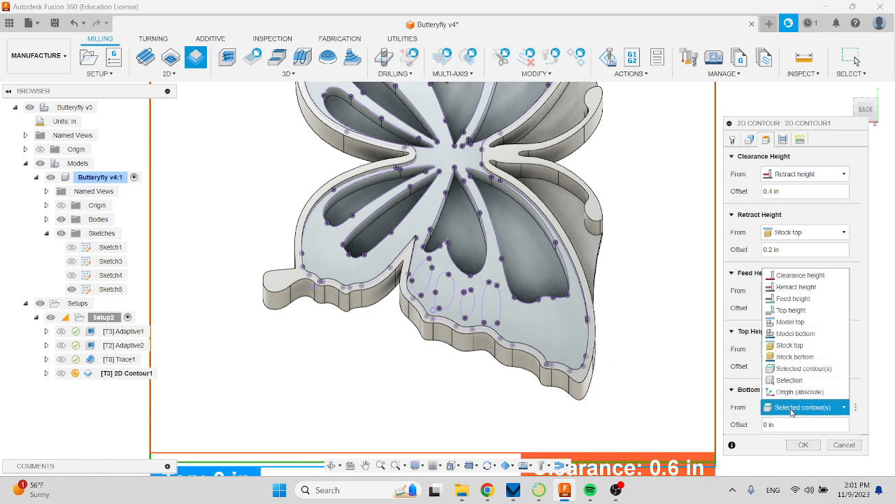
pyautogui.click(799, 334)
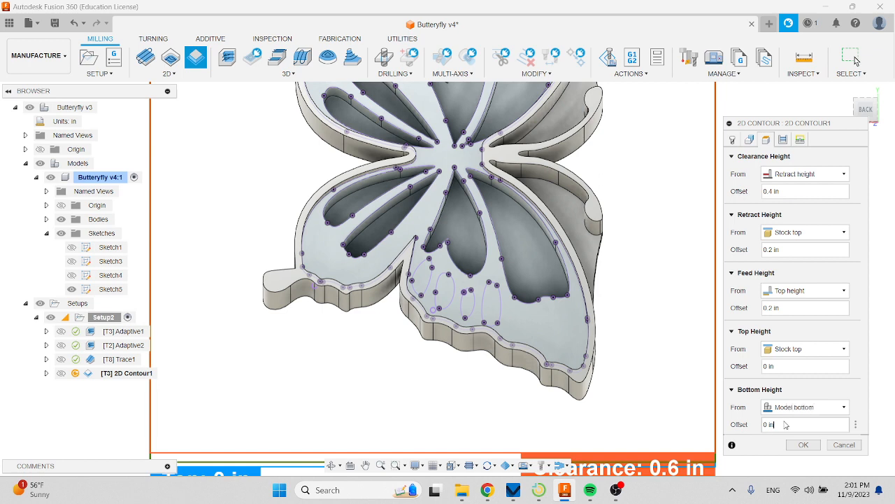
pyautogui.moveTo(785, 424); pyautogui.dragTo(744, 426)
pyautogui.write('-.05')
# Enable multiple depths for the contour passes, keeping the maximum roughing stepdown at 0.1 in.
pyautogui.click(783, 140)
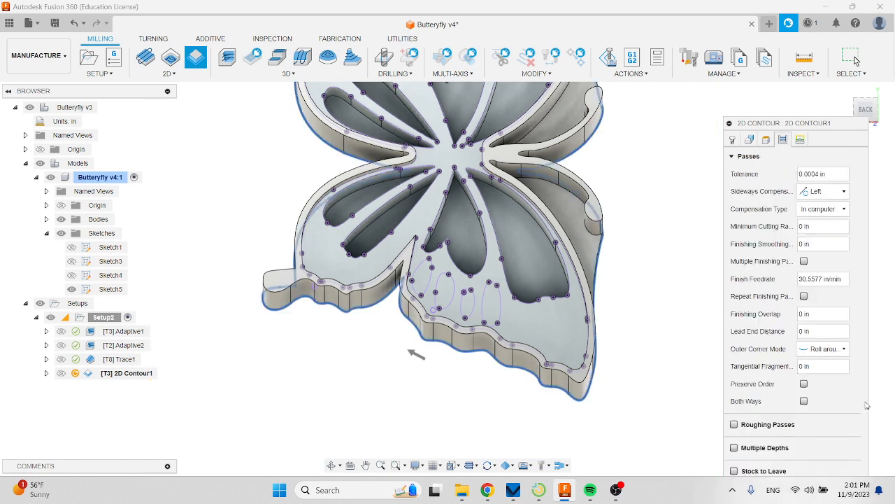
pyautogui.click(734, 448)
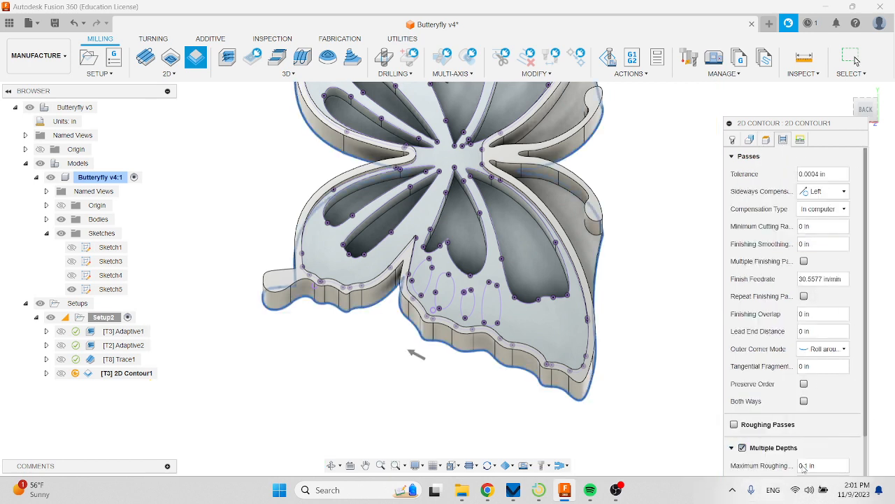
pyautogui.scroll(-1, 815, 452)
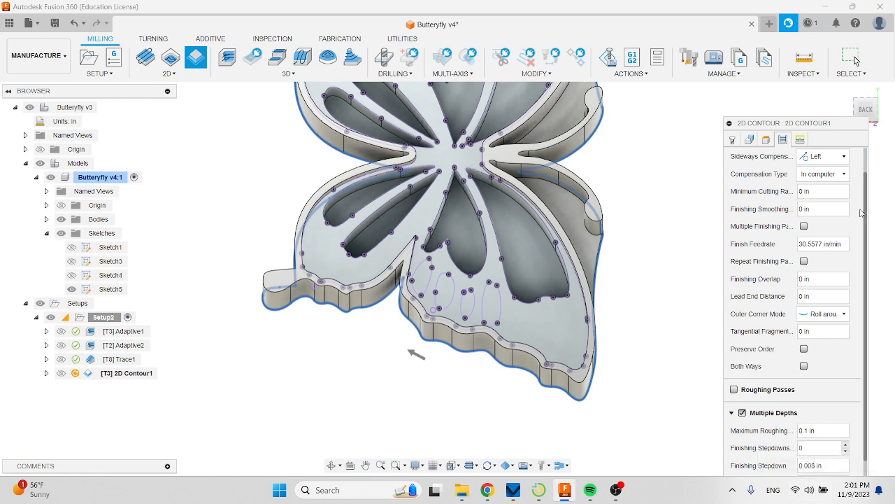
# Enable ramping with an 8-degree ramping angle for the contour and generate the toolpath.
pyautogui.click(801, 140)
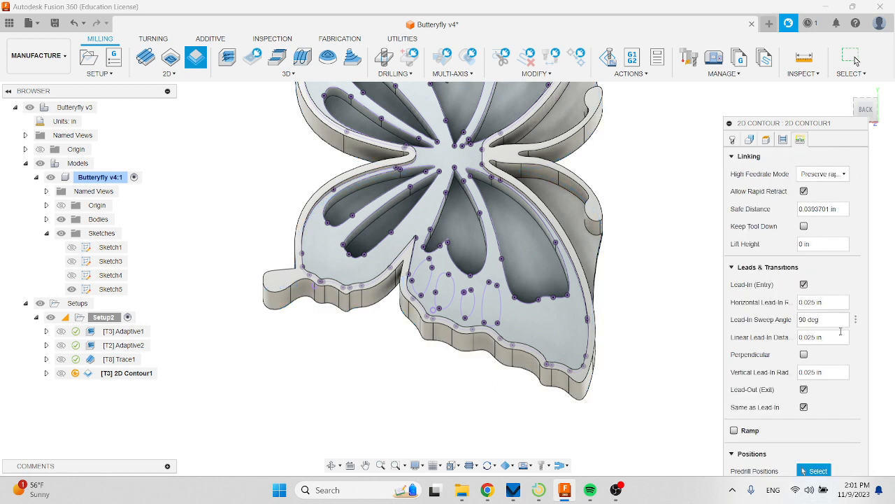
pyautogui.click(735, 431)
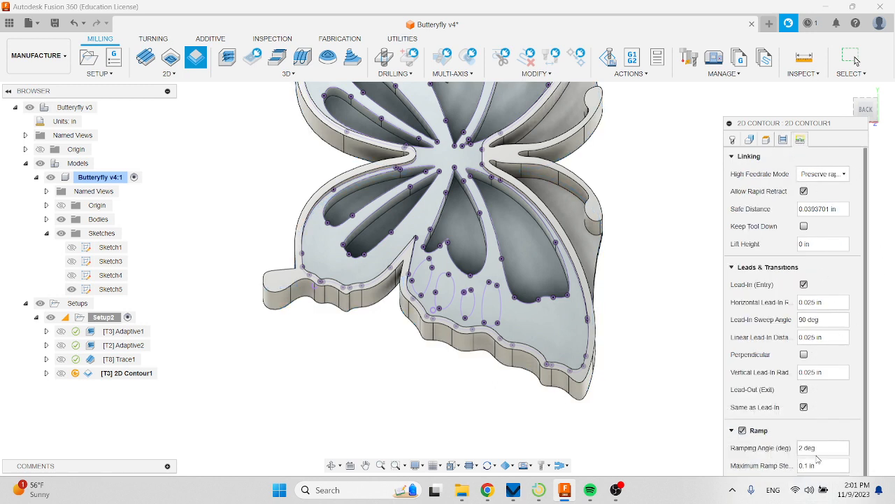
pyautogui.click(796, 447)
pyautogui.write('8')
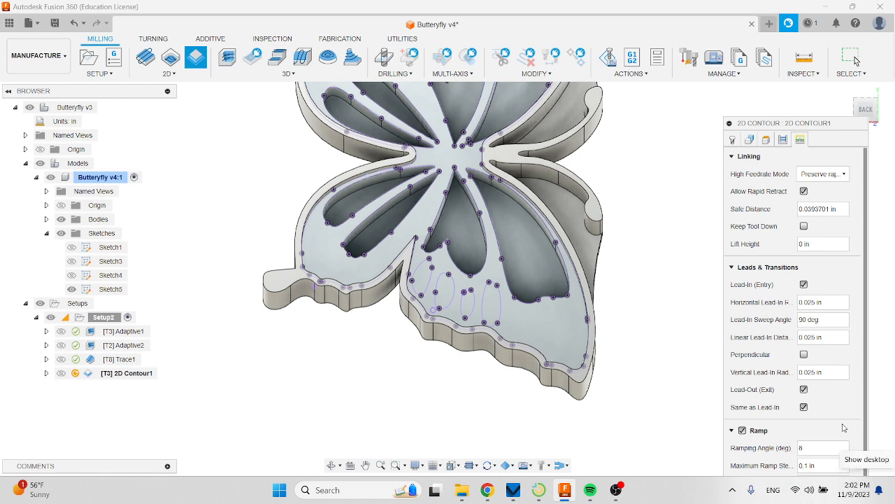
pyautogui.scroll(-1, 854, 432)
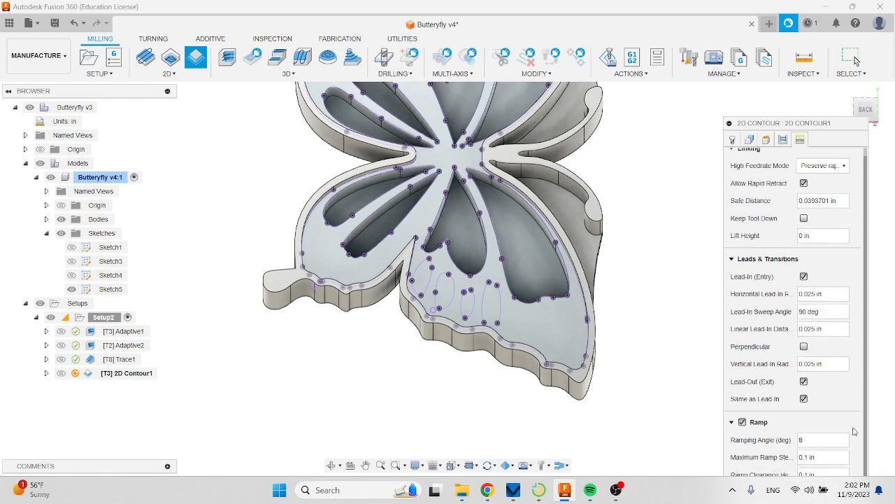
pyautogui.moveTo(796, 123); pyautogui.dragTo(658, 1)
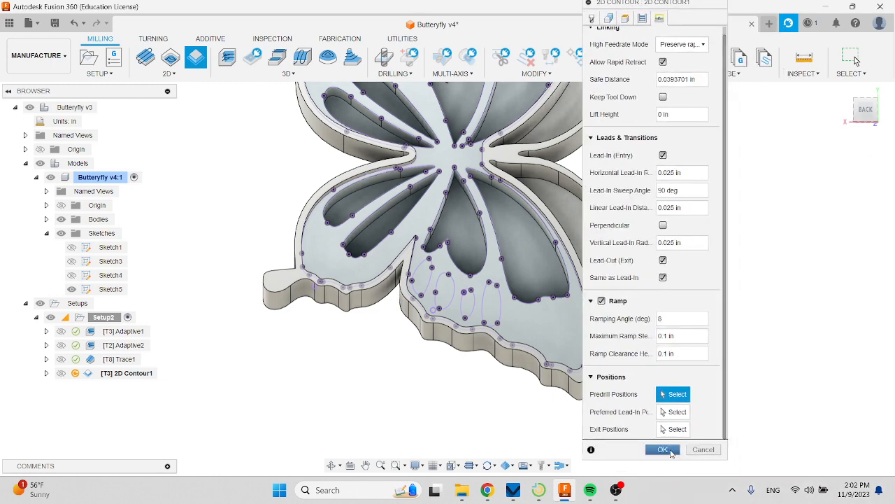
pyautogui.click(669, 451)
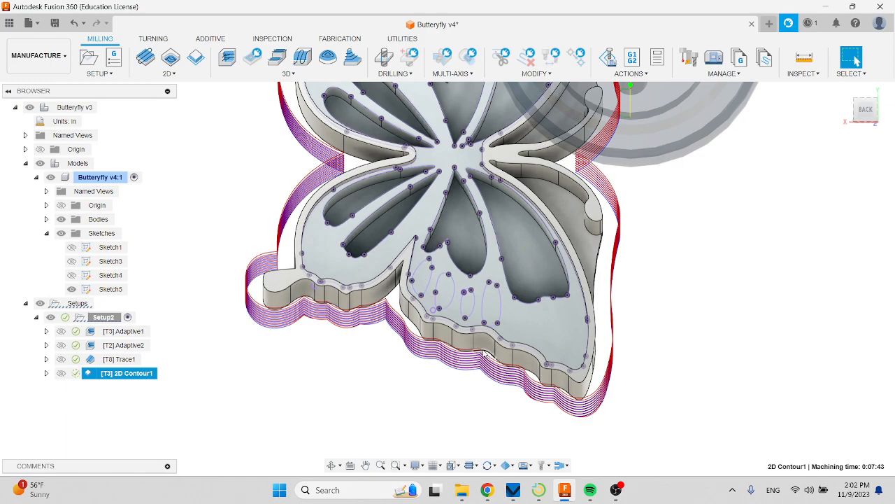
# Examine the contour toolpath and the simulated cut in the stock around the butterfly's outline.
pyautogui.moveTo(472, 368)
pyautogui.keyDown('shift'); pyautogui.mouseDown(button='middle')
pyautogui.moveTo(488, 306)
pyautogui.moveTo(469, 315)
pyautogui.moveTo(462, 356)
pyautogui.moveTo(471, 370)
pyautogui.mouseUp(button='middle'); pyautogui.keyUp('shift')
pyautogui.scroll(-5, 468, 373)
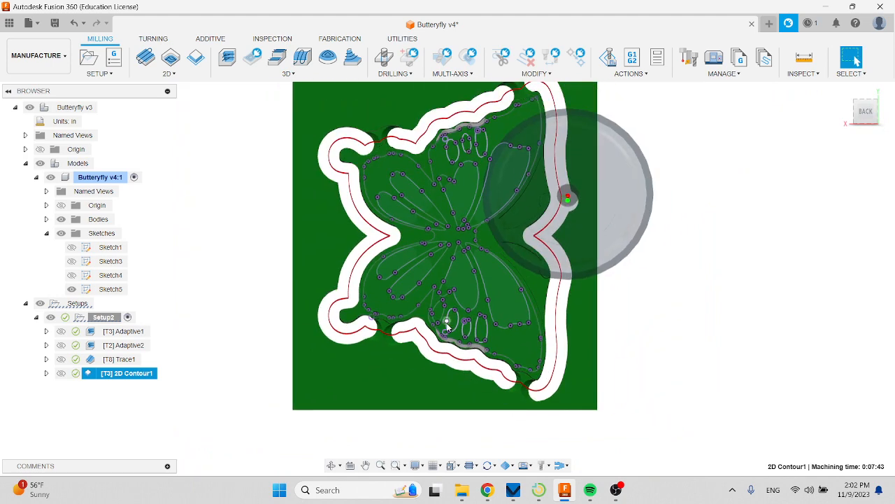
pyautogui.keyDown('shift'); pyautogui.moveTo(447, 321); pyautogui.dragTo(449, 297, button='middle'); pyautogui.keyUp('shift')
pyautogui.click(855, 60)
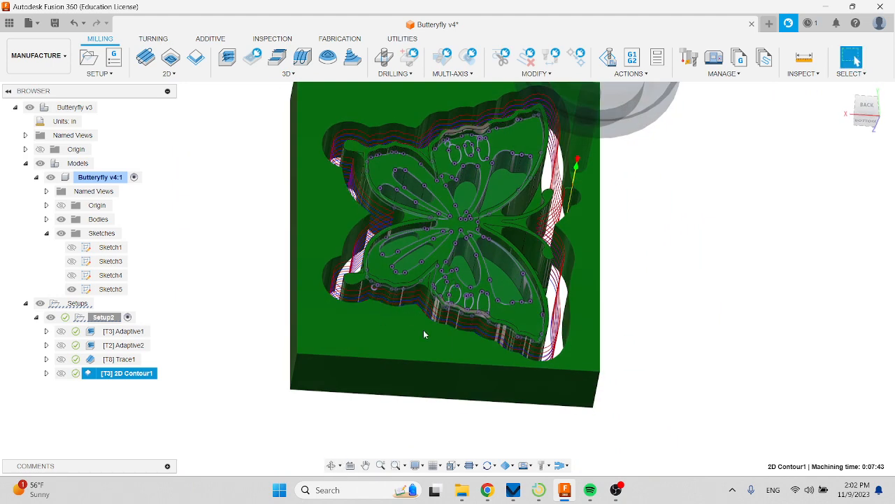
# Save the design as a new version with the default version description.
pyautogui.click(55, 22)
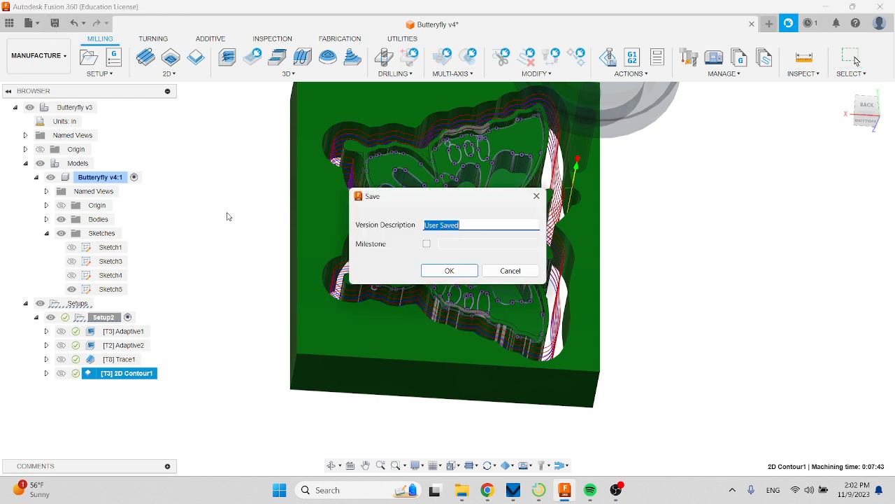
pyautogui.click(444, 270)
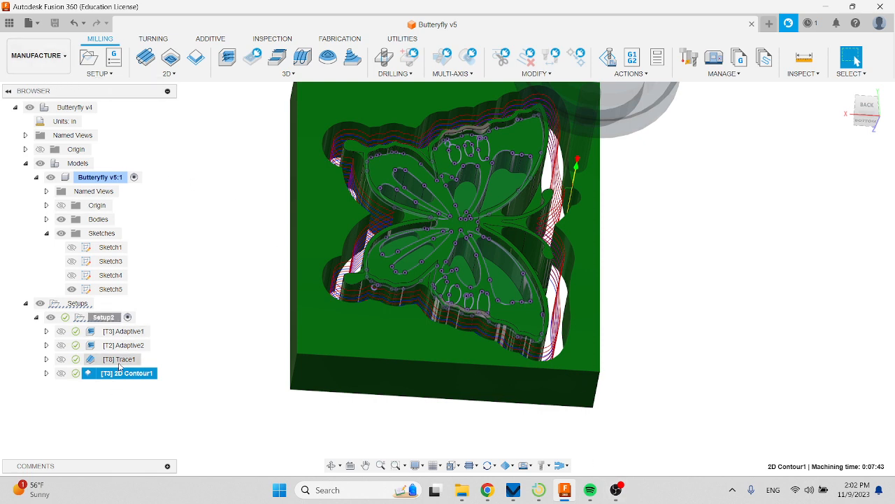
pyautogui.moveTo(615, 491)
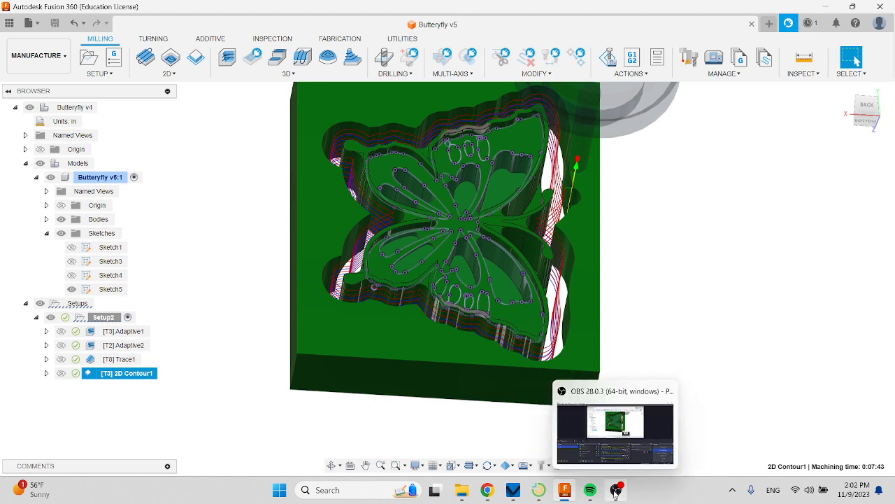
pyautogui.click(615, 491)
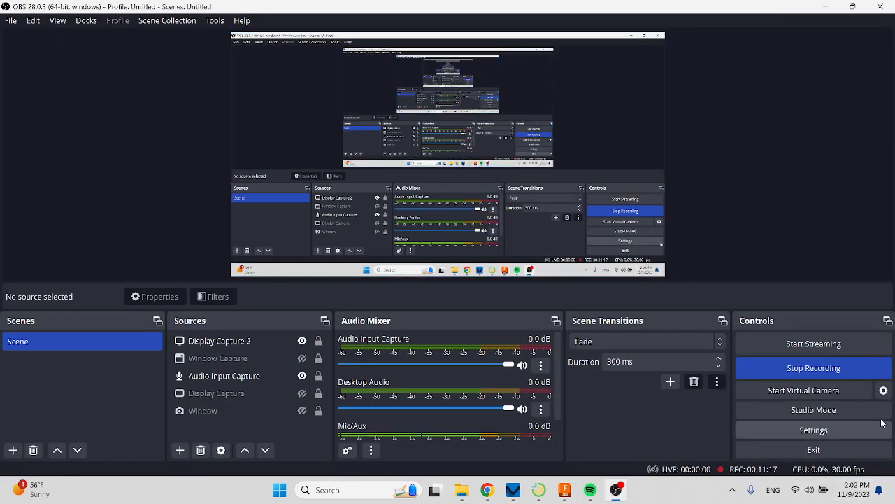